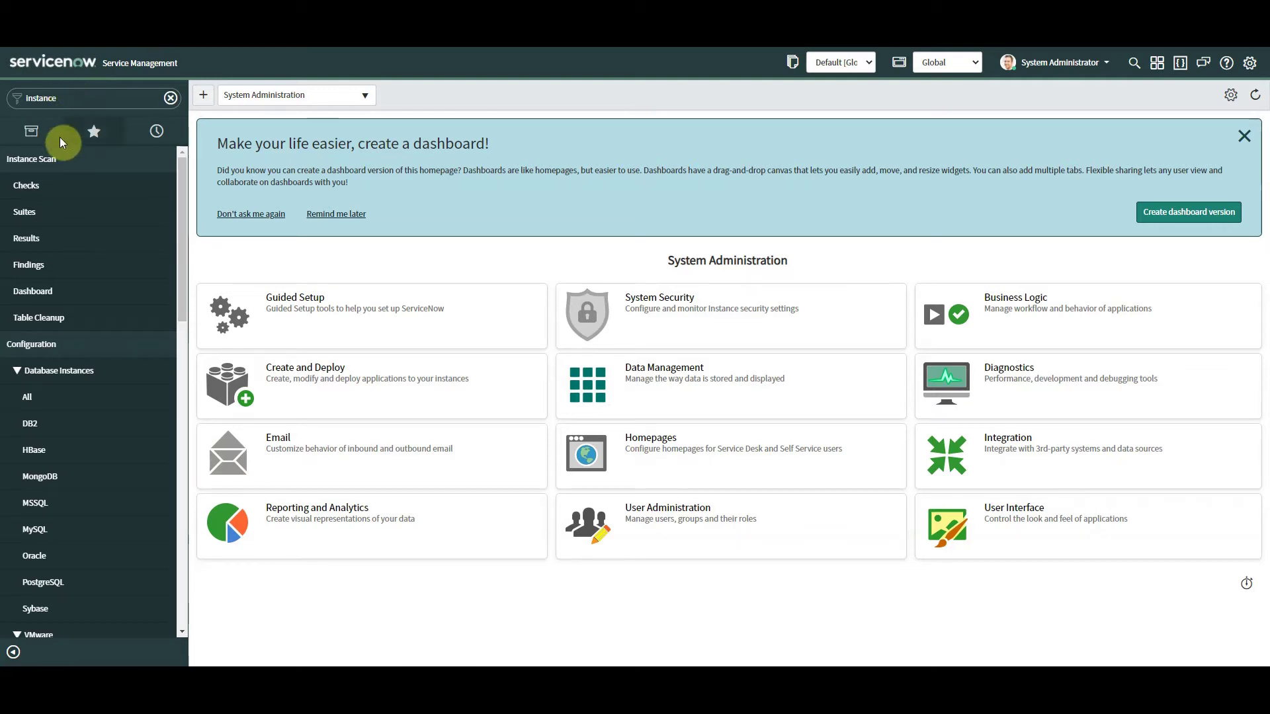
Review the Instance Scan checks and the Instance Scan Results dashboard, expanding result SR00000001 to browse its findings.
{"action": "left_click", "coordinate": [31, 192]}
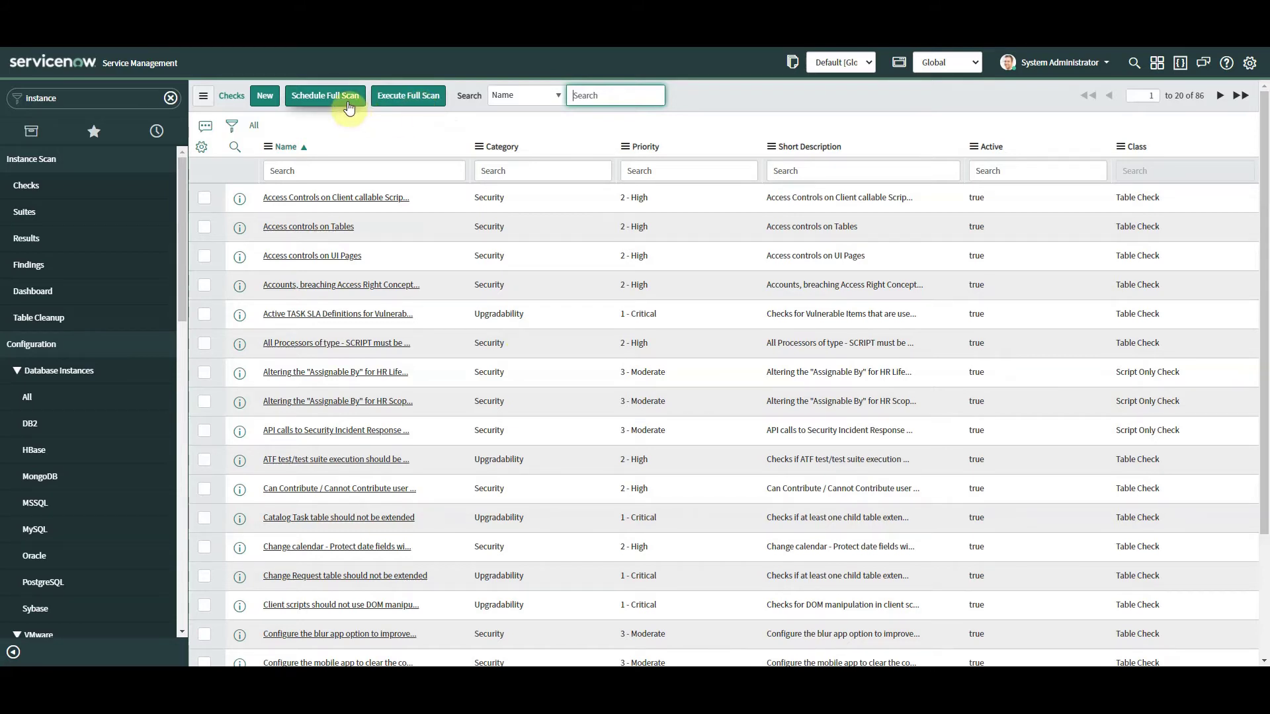
{"action": "left_click", "coordinate": [50, 291]}
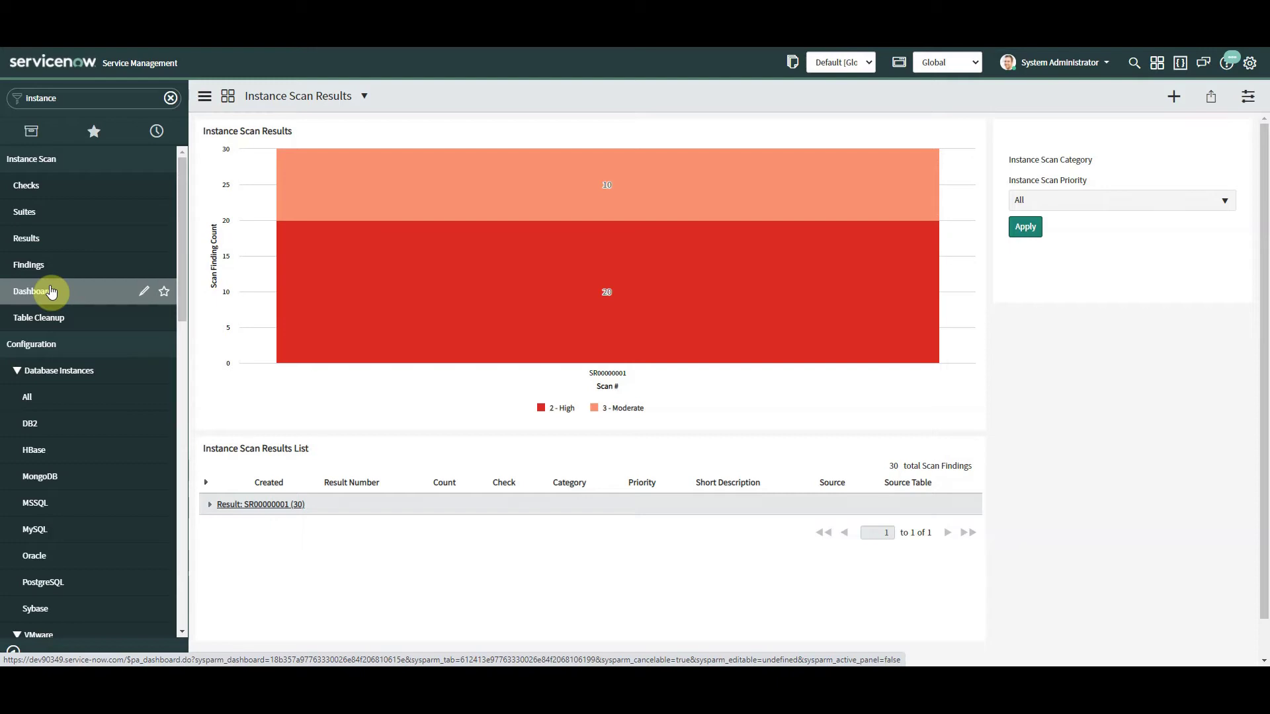
{"action": "left_click", "coordinate": [204, 501]}
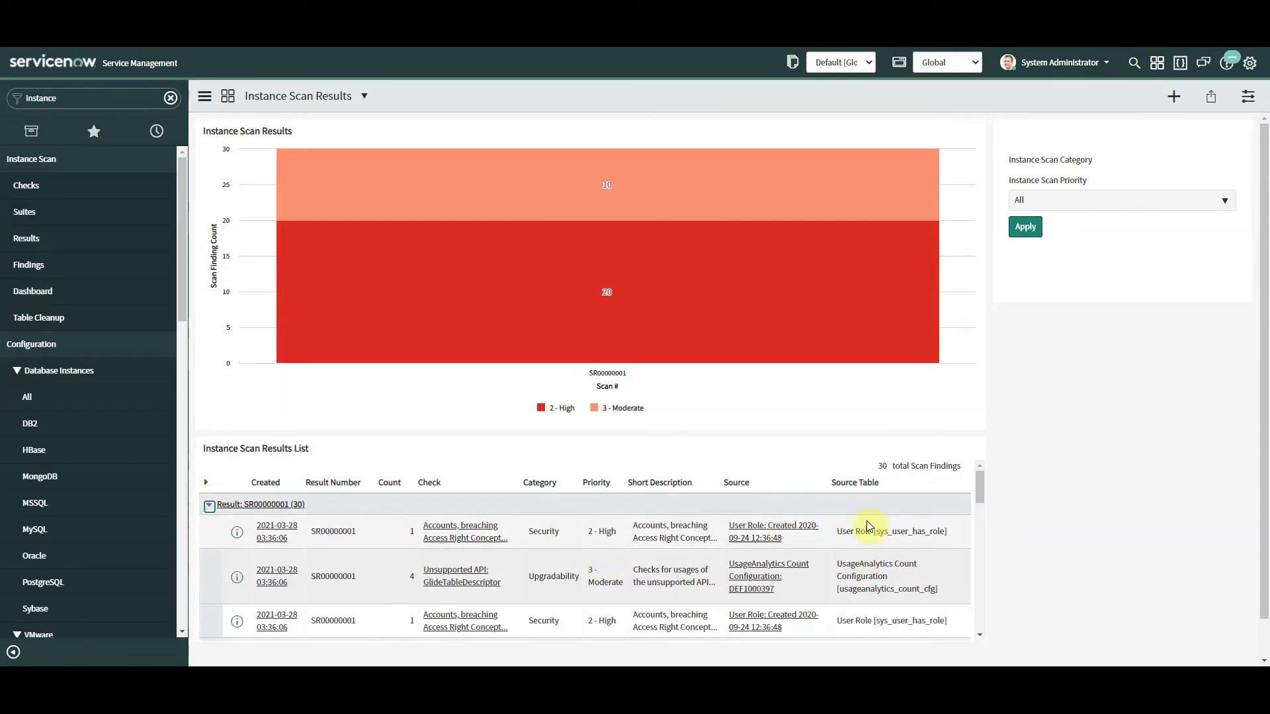
{"action": "mouse_move", "coordinate": [975, 488]}
{"action": "left_mouse_down"}
{"action": "mouse_move", "coordinate": [979, 518]}
{"action": "mouse_move", "coordinate": [977, 483]}
{"action": "left_mouse_up"}
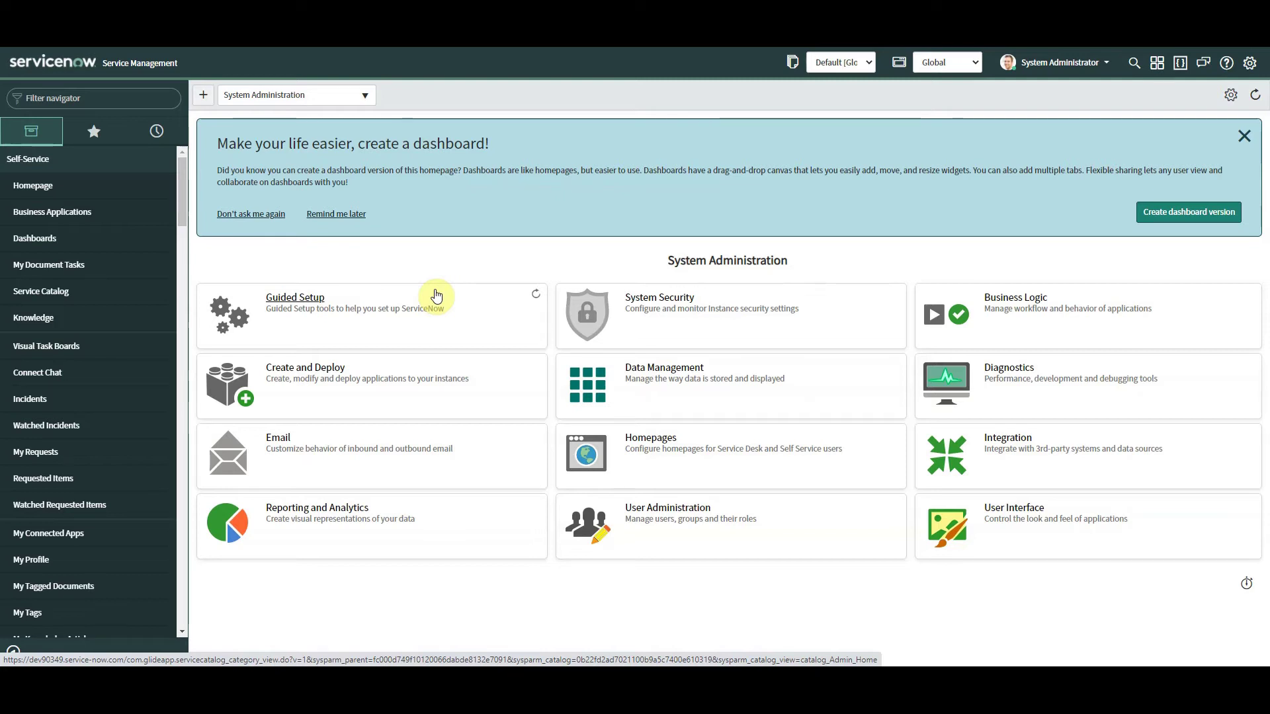
Find and launch the Script Tracer, and start tracing.
{"action": "left_click", "coordinate": [131, 99]}
{"action": "type", "text": "script tr"}
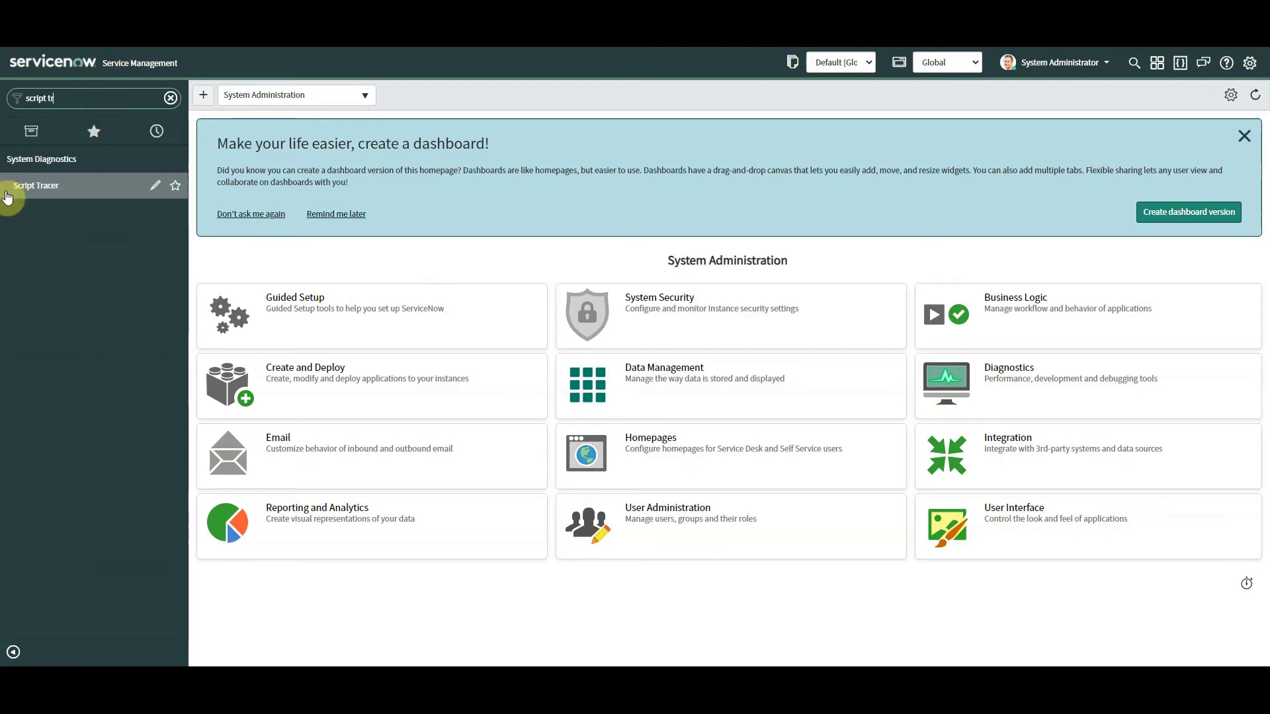
{"action": "left_click", "coordinate": [41, 185]}
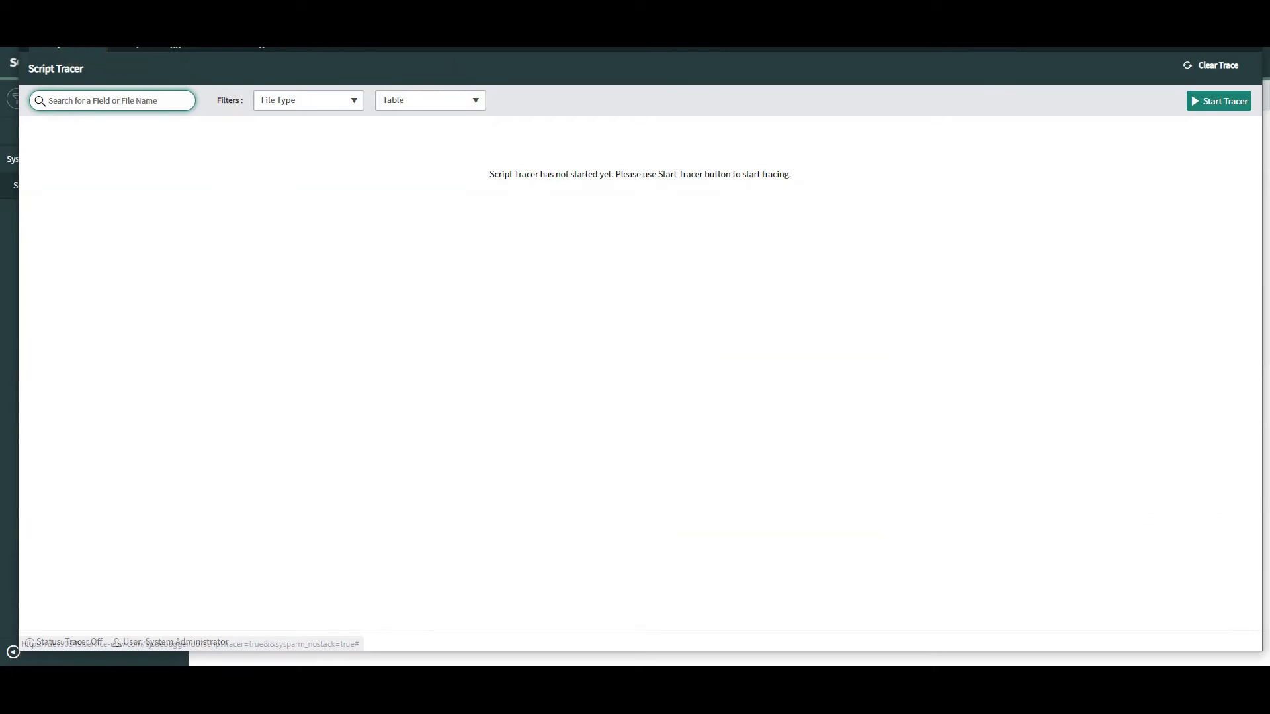
{"action": "left_click", "coordinate": [1224, 101]}
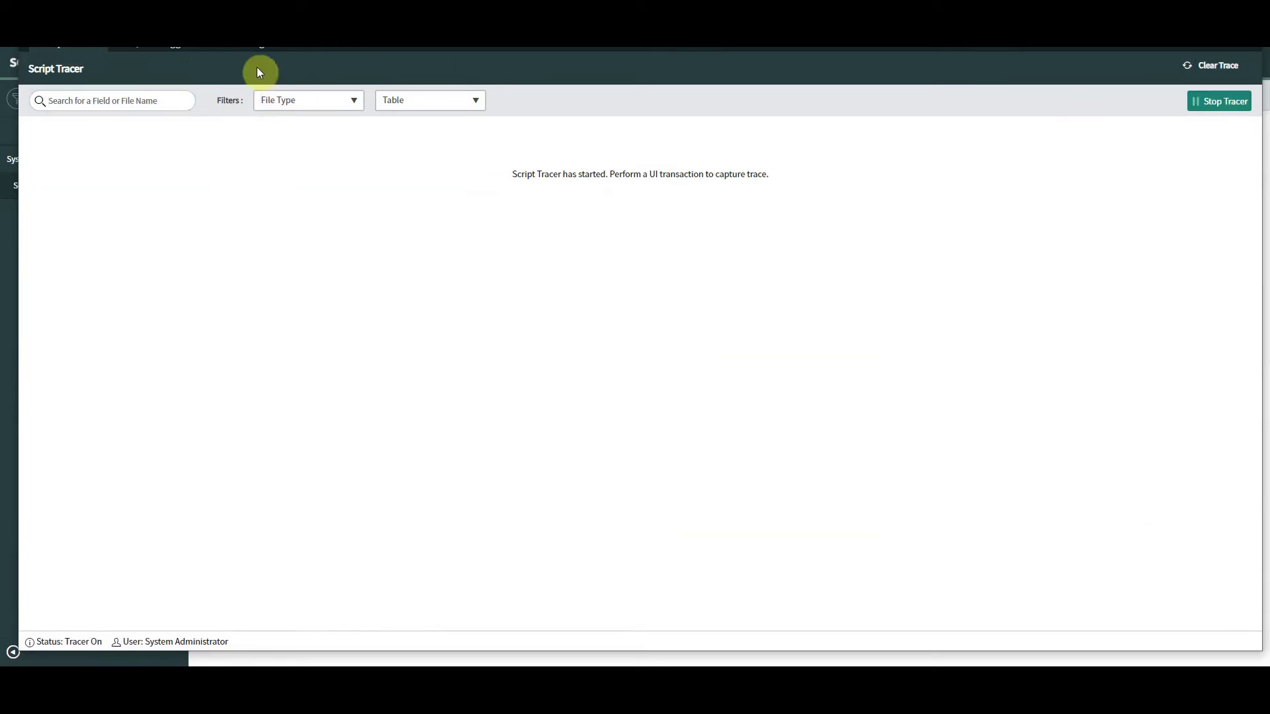
Return to the main ServiceNow window and open a new incident form.
{"action": "key", "text": "alt+Tab"}
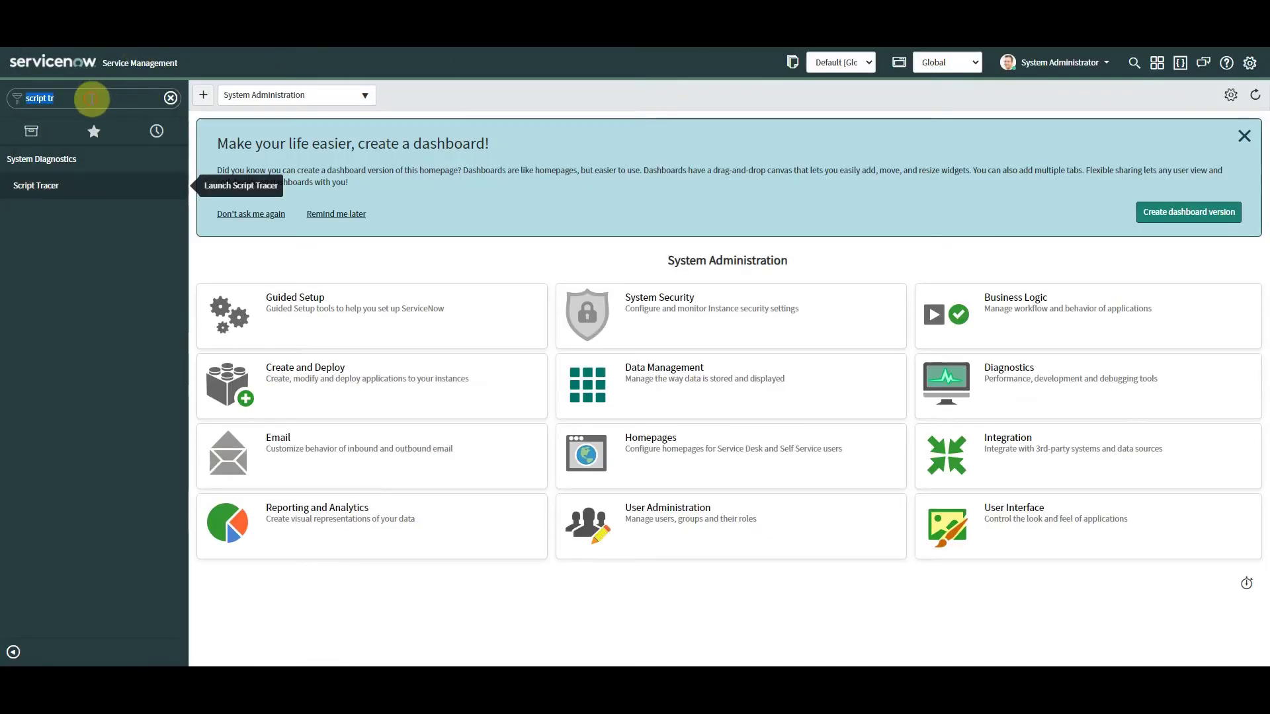
{"action": "left_click", "coordinate": [92, 100]}
{"action": "key", "text": "ctrl+a"}
{"action": "key", "text": "BackSpace"}
{"action": "type", "text": "inicdent"}
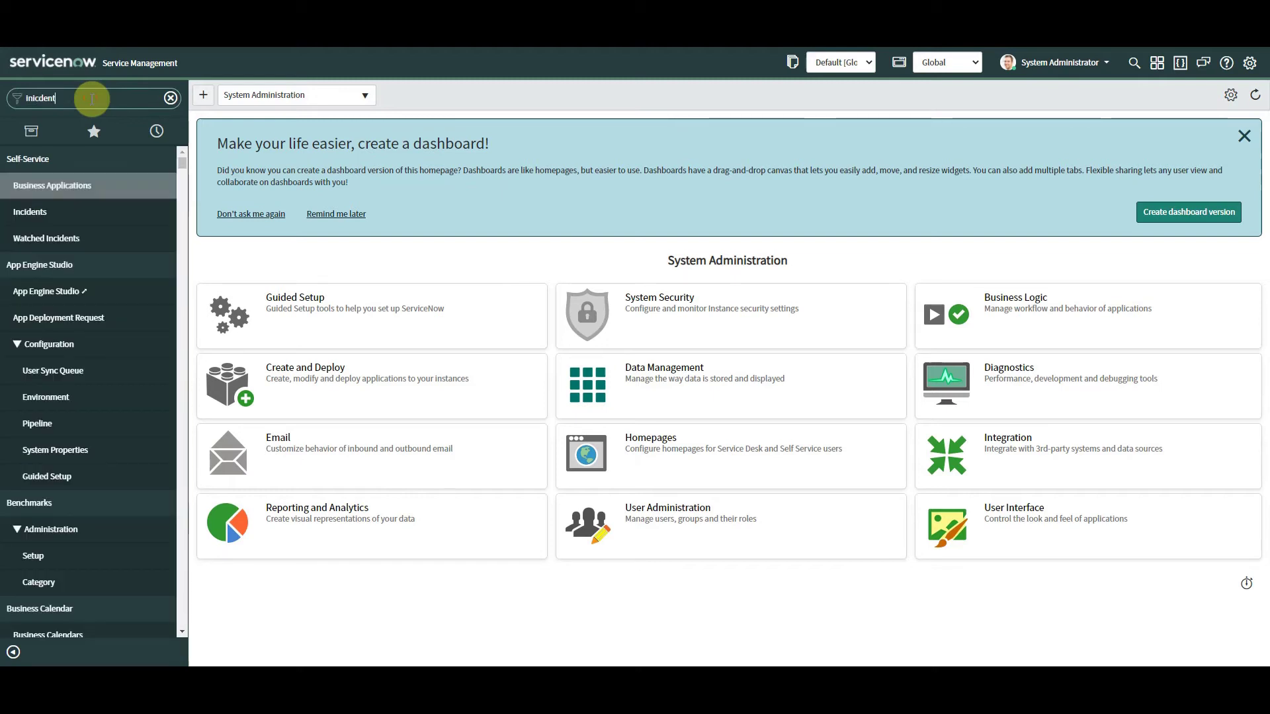
{"action": "key", "text": "BackSpace"}
{"action": "key", "text": "BackSpace"}
{"action": "key", "text": "BackSpace"}
{"action": "key", "text": "BackSpace"}
{"action": "key", "text": "BackSpace"}
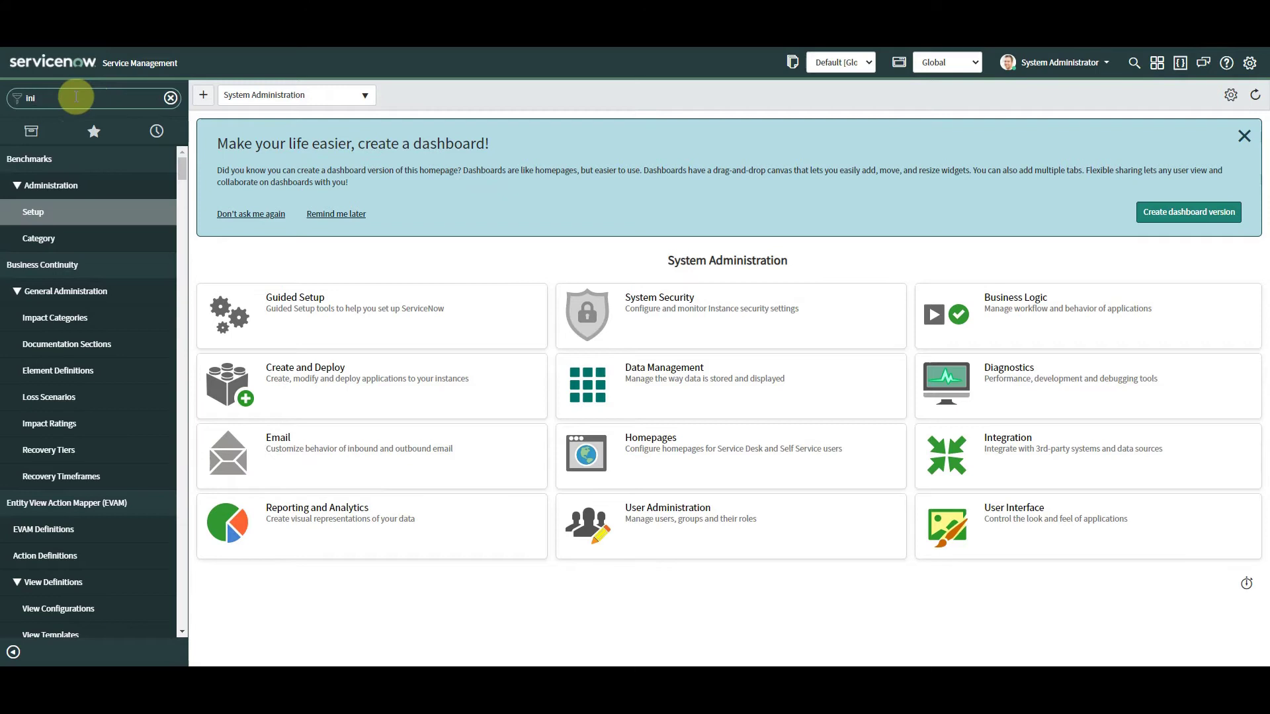
{"action": "key", "text": "BackSpace"}
{"action": "type", "text": "cd"}
{"action": "key", "text": "BackSpace"}
{"action": "type", "text": "ide"}
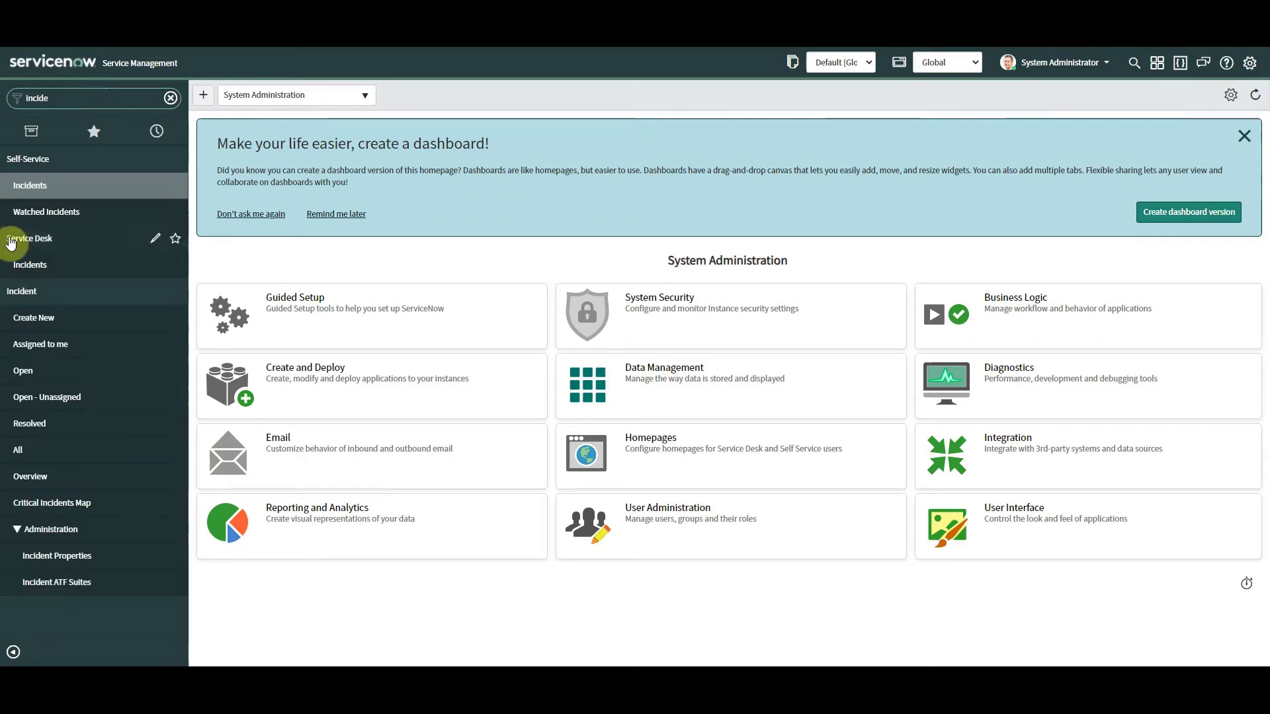
{"action": "left_click", "coordinate": [41, 319]}
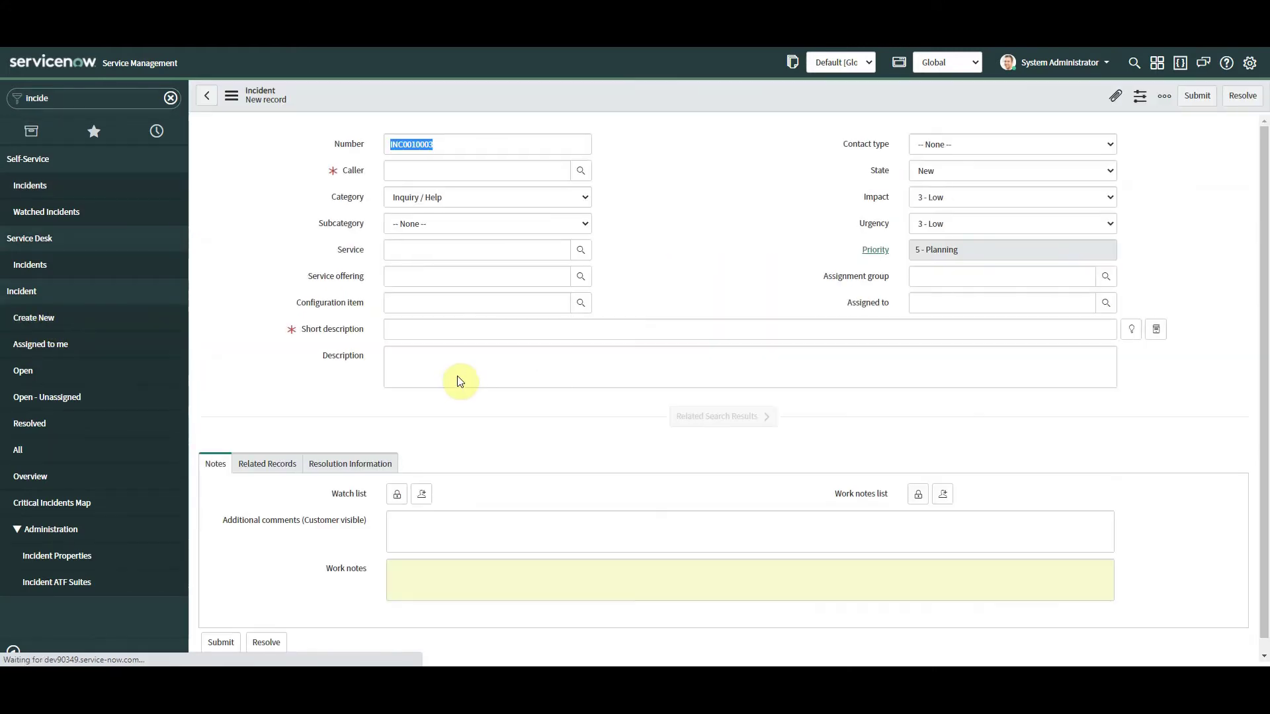
Fill in the new incident with System Administrator as caller and "f" as short description, and save it.
{"action": "left_click", "coordinate": [441, 175]}
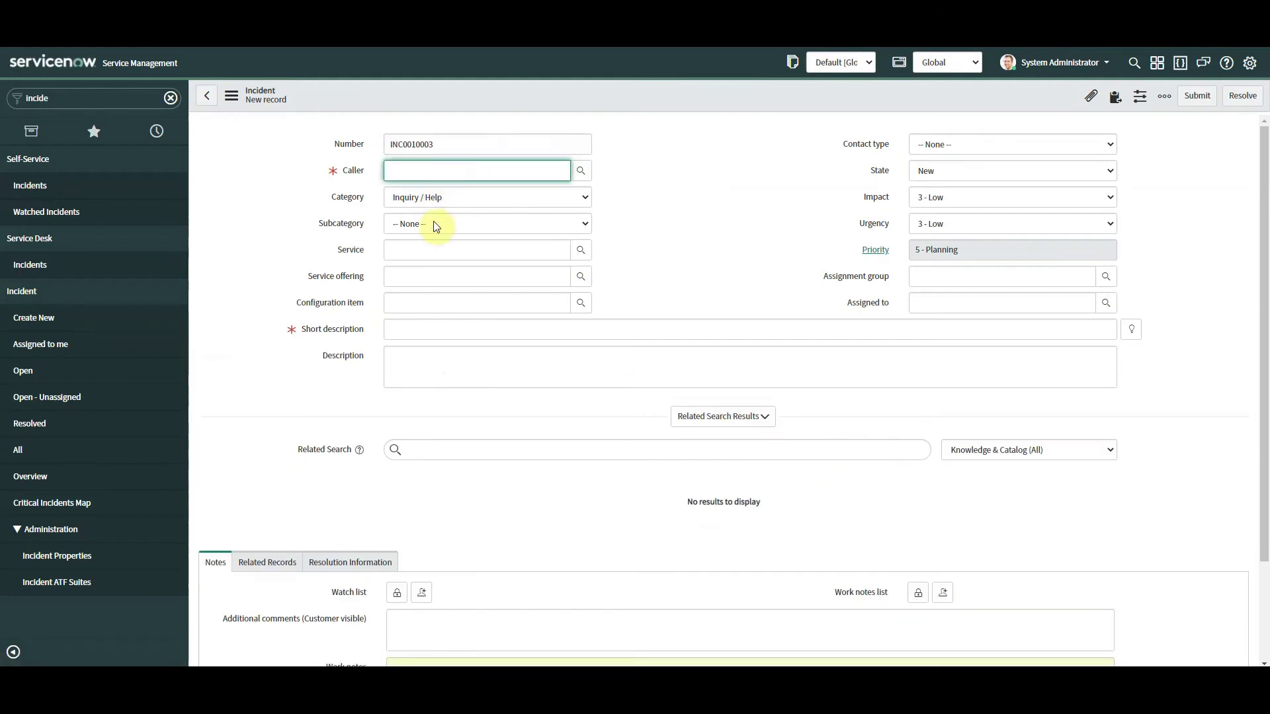
{"action": "left_click", "coordinate": [435, 196]}
{"action": "left_click", "coordinate": [426, 334]}
{"action": "type", "text": "f"}
{"action": "right_click", "coordinate": [733, 85]}
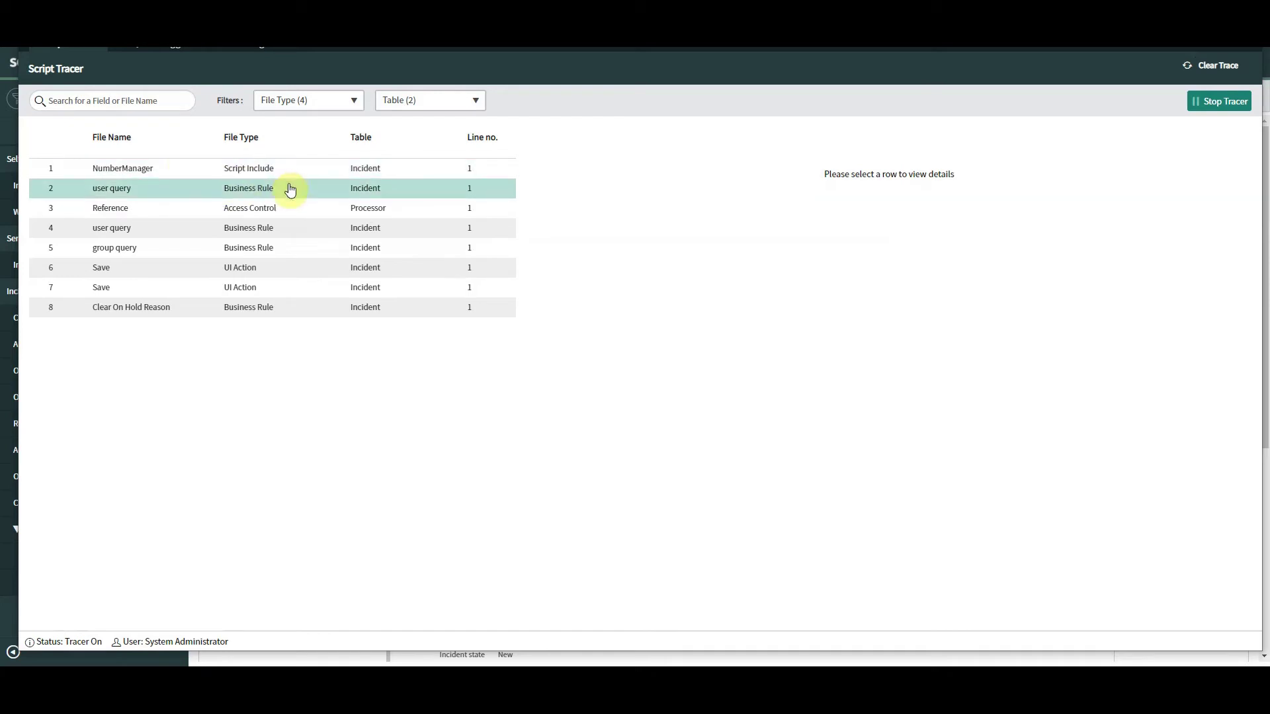
Examine the traced NumberManager script include's state, script and transaction details, and inspect the user query and group query business rules.
{"action": "left_click", "coordinate": [157, 170]}
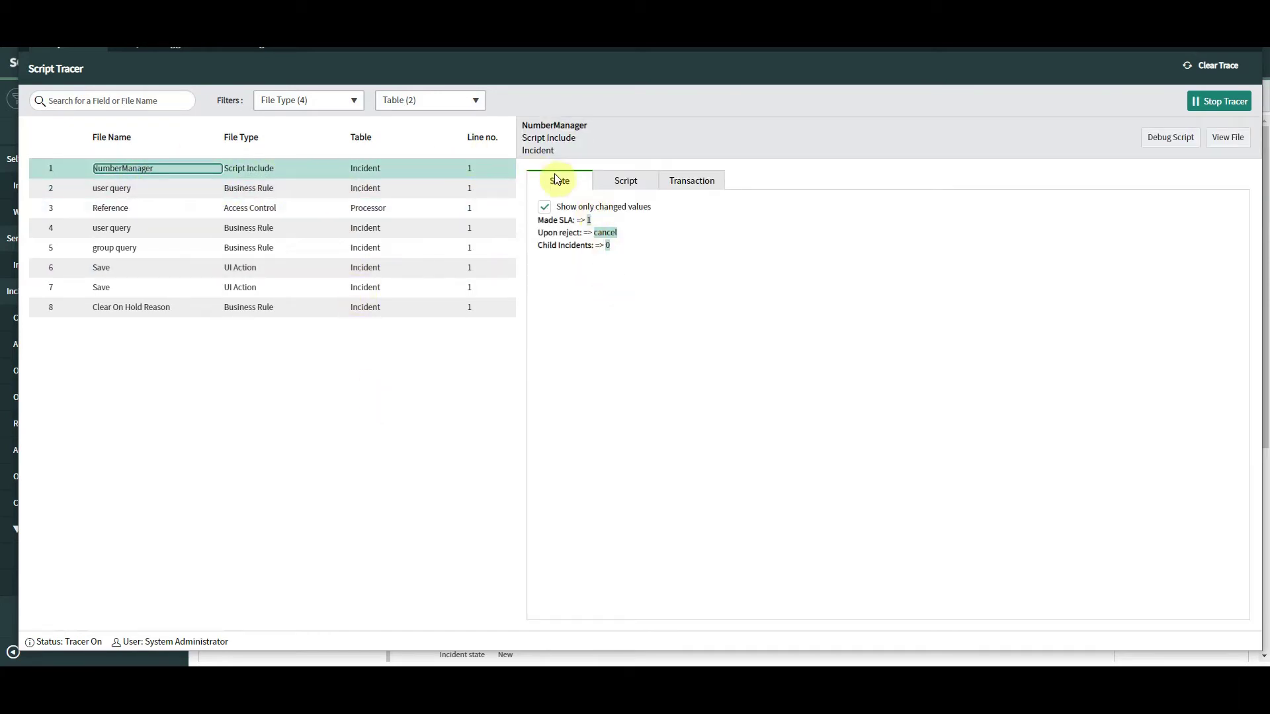
{"action": "left_click", "coordinate": [625, 179]}
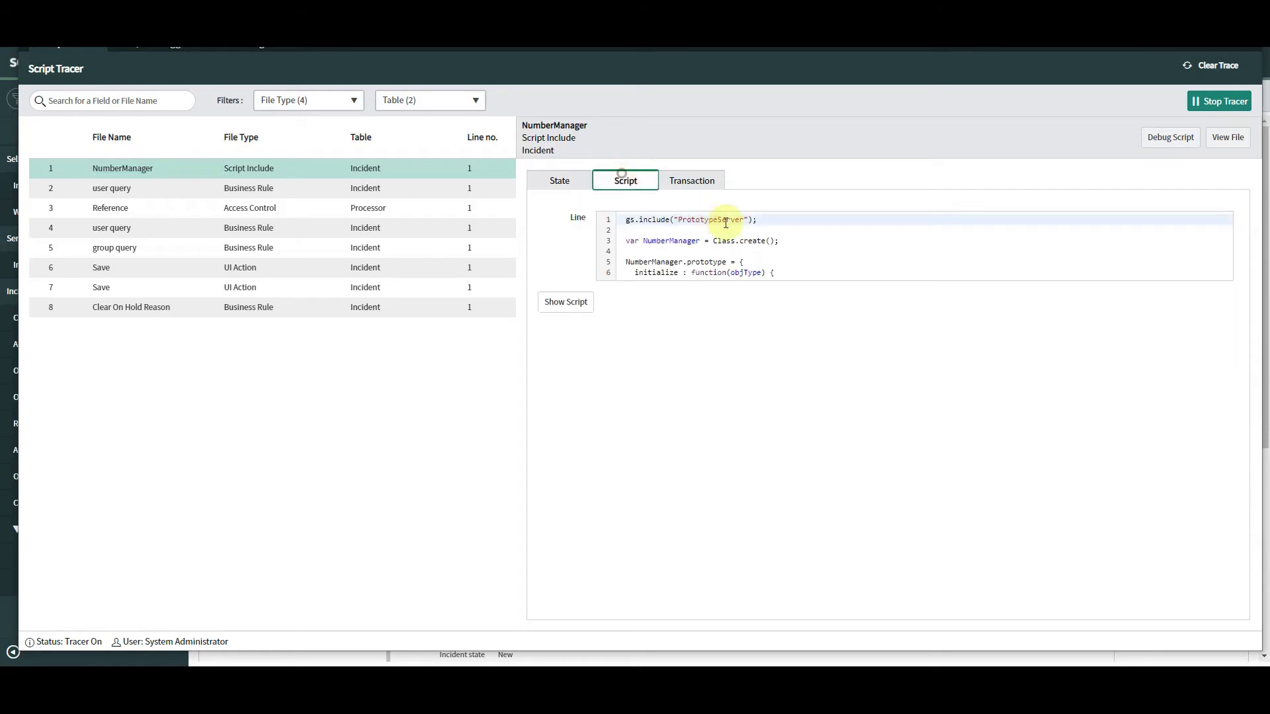
{"action": "left_click", "coordinate": [701, 181]}
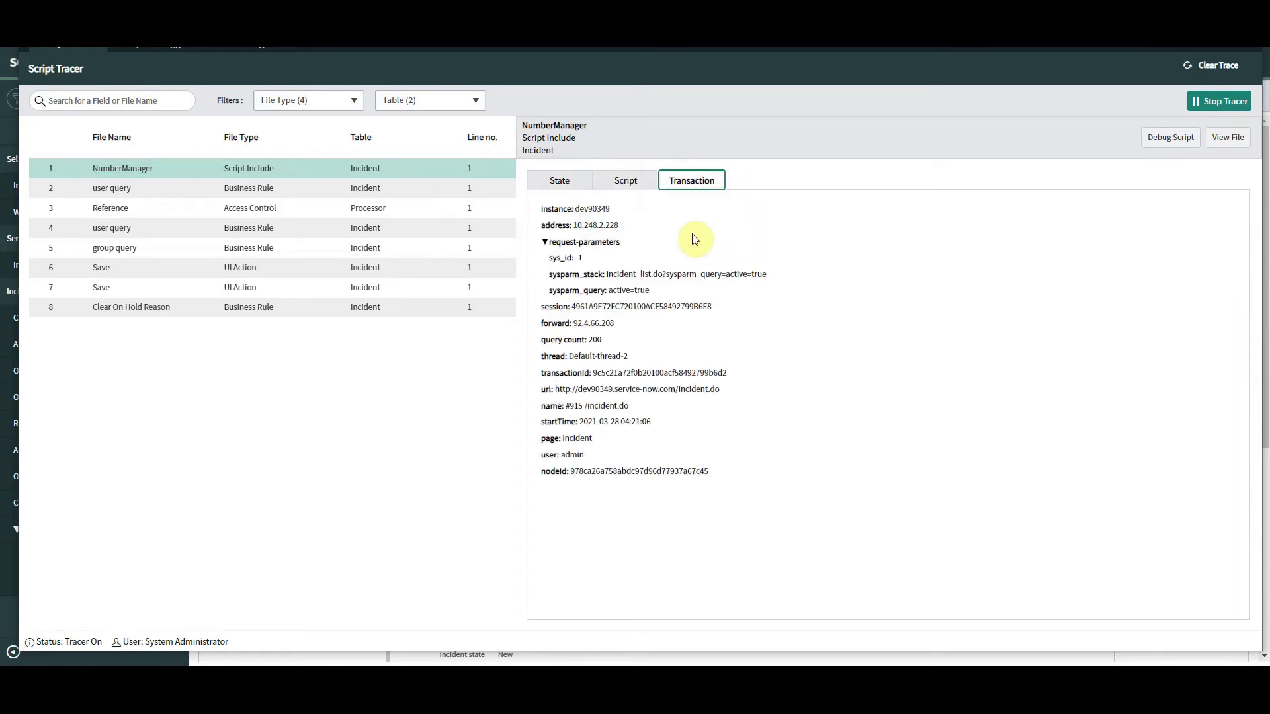
{"action": "left_click", "coordinate": [132, 229]}
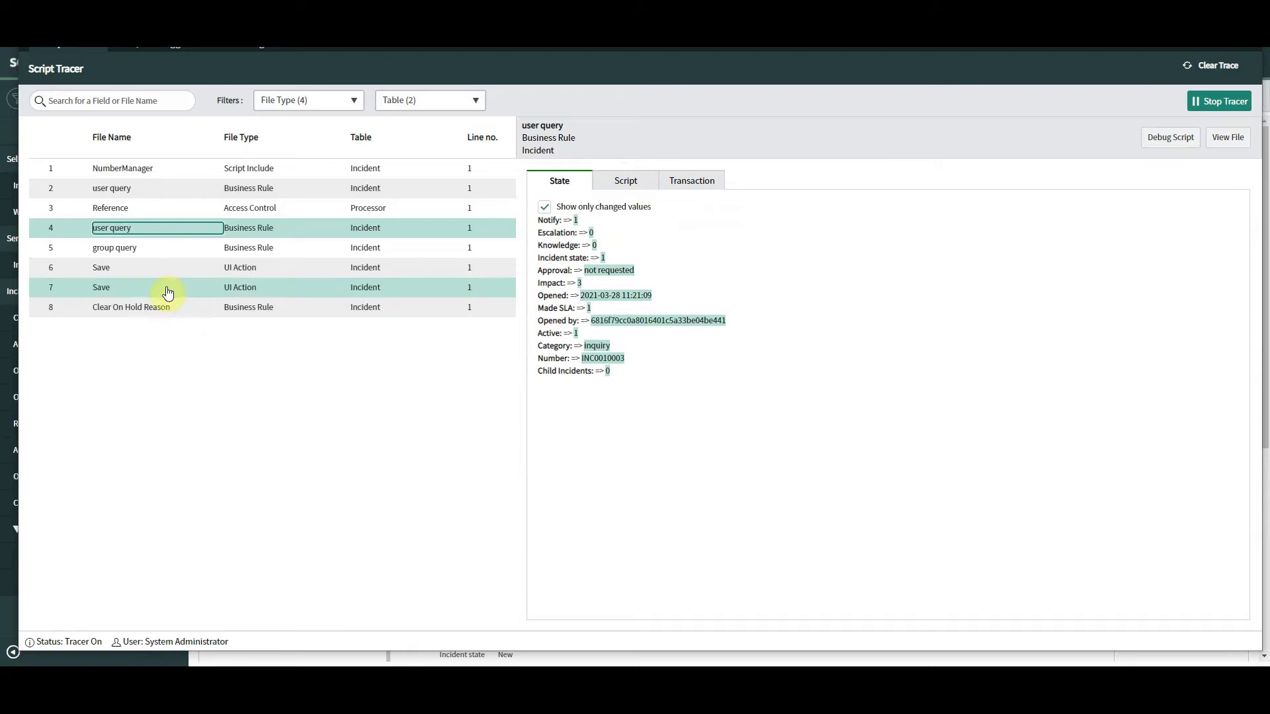
{"action": "left_click", "coordinate": [174, 248]}
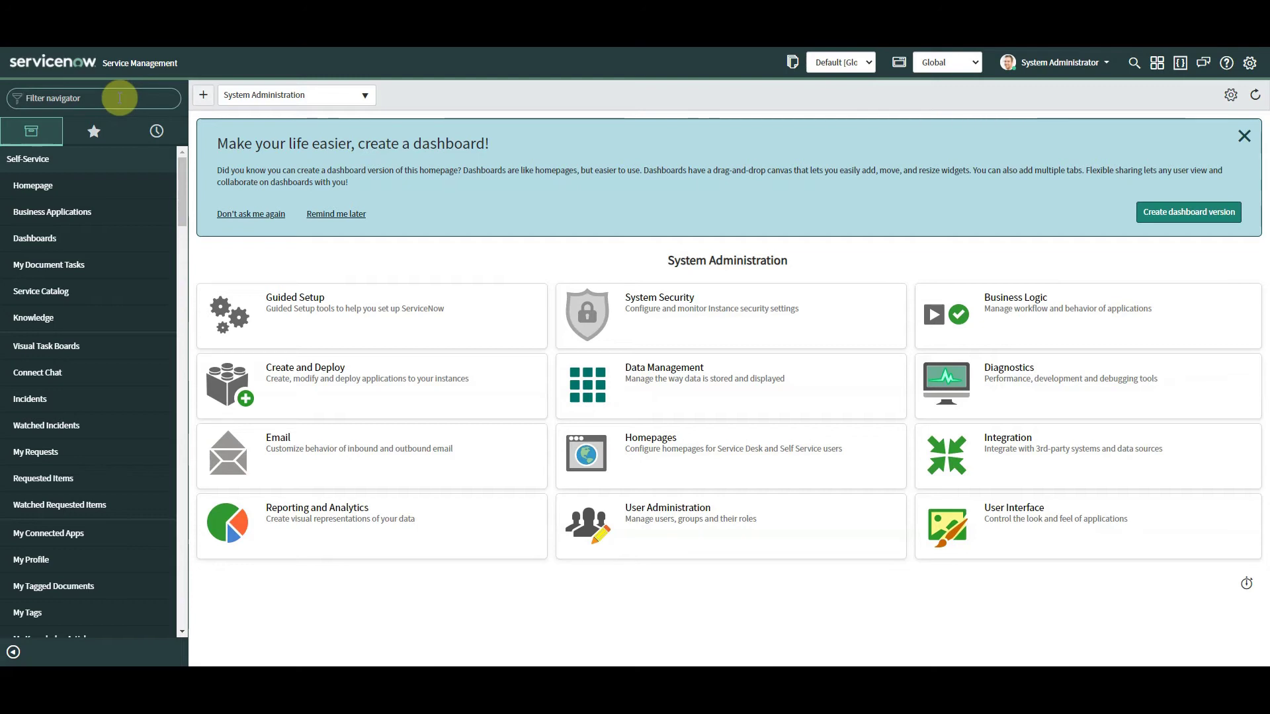
Create a new report by asking Analytics Q&A for "incidents by priority", and inspect the generated chart.
{"action": "type", "text": "reports"}
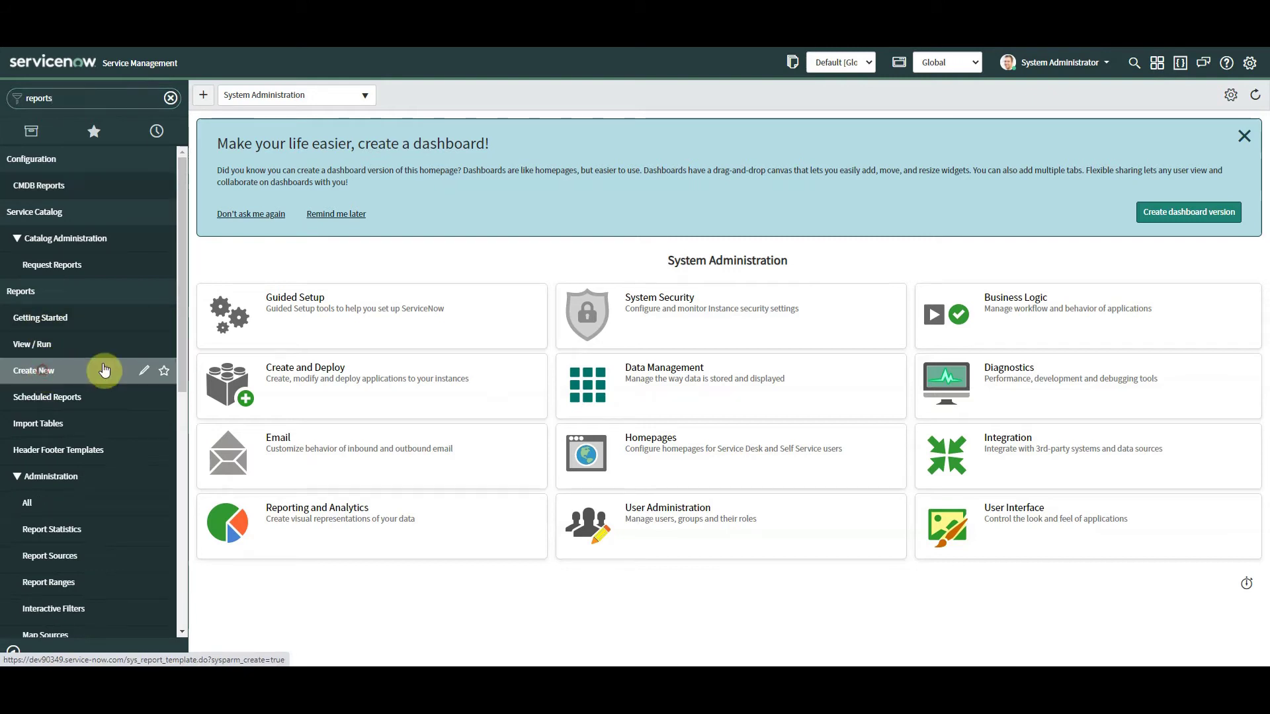
{"action": "left_click", "coordinate": [104, 370]}
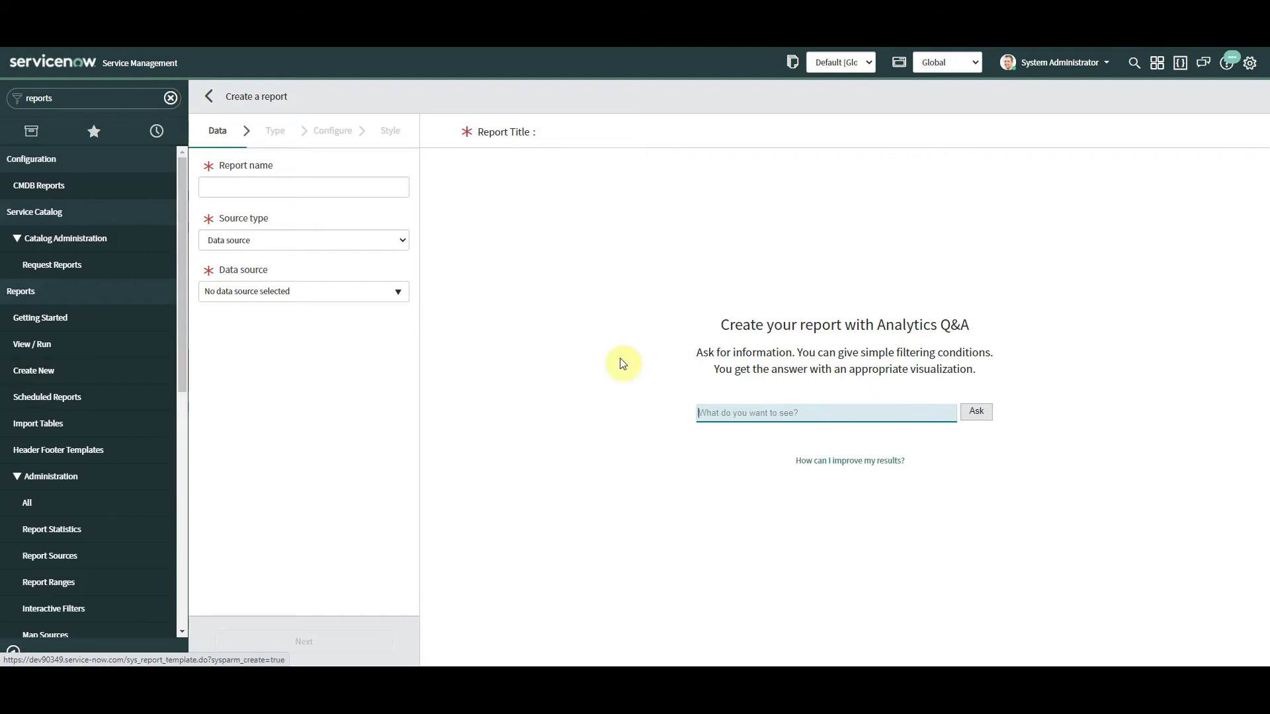
{"action": "left_click", "coordinate": [824, 417]}
{"action": "type", "text": "inc"}
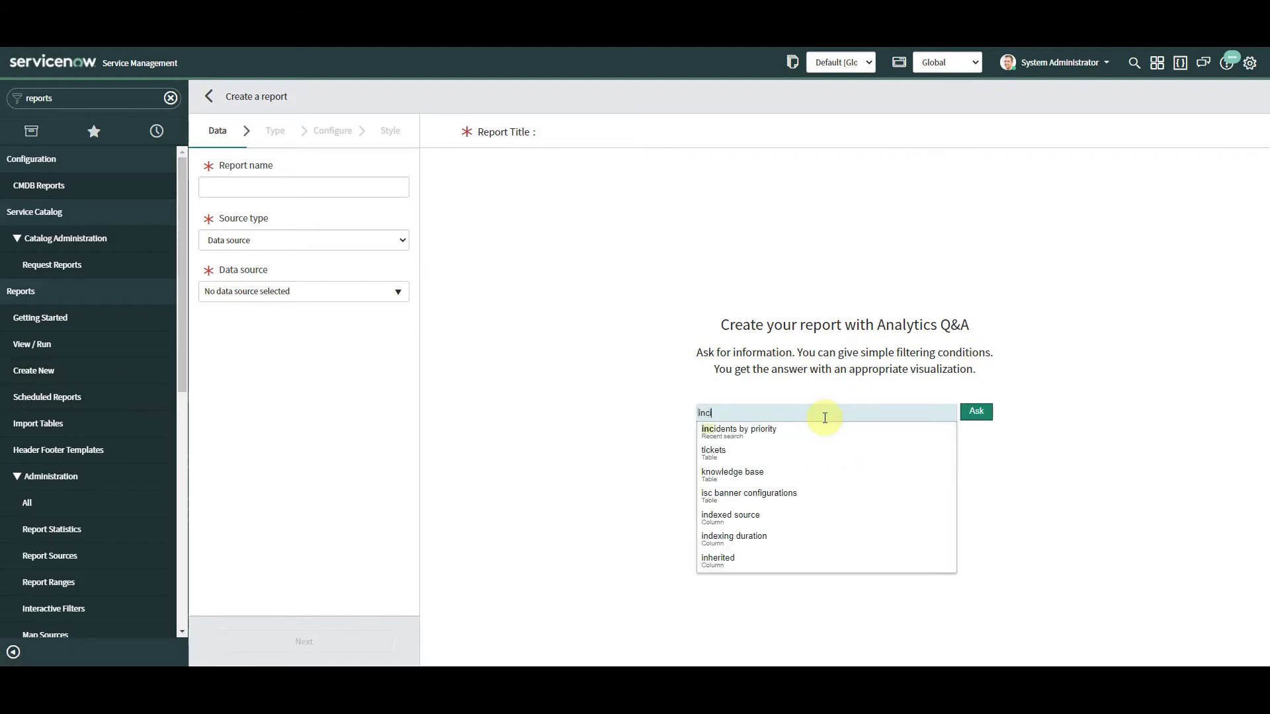
{"action": "type", "text": "idents by pr"}
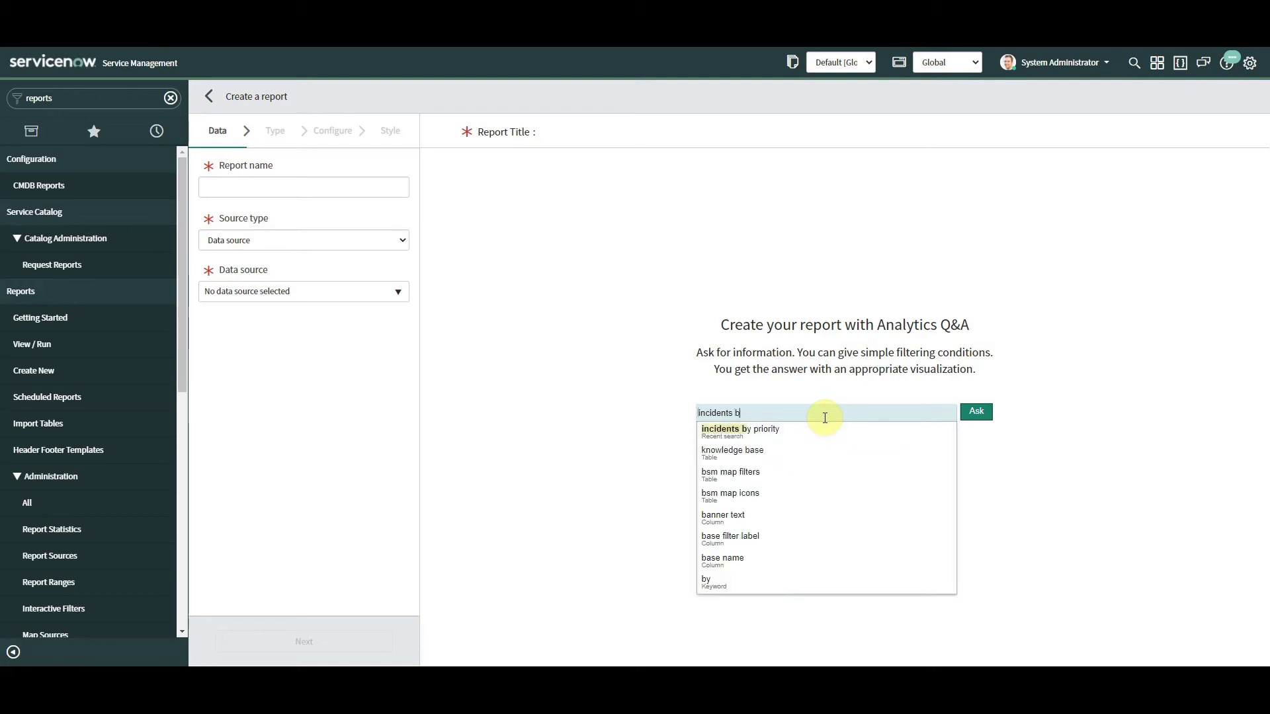
{"action": "left_click", "coordinate": [759, 433]}
{"action": "left_click", "coordinate": [971, 417]}
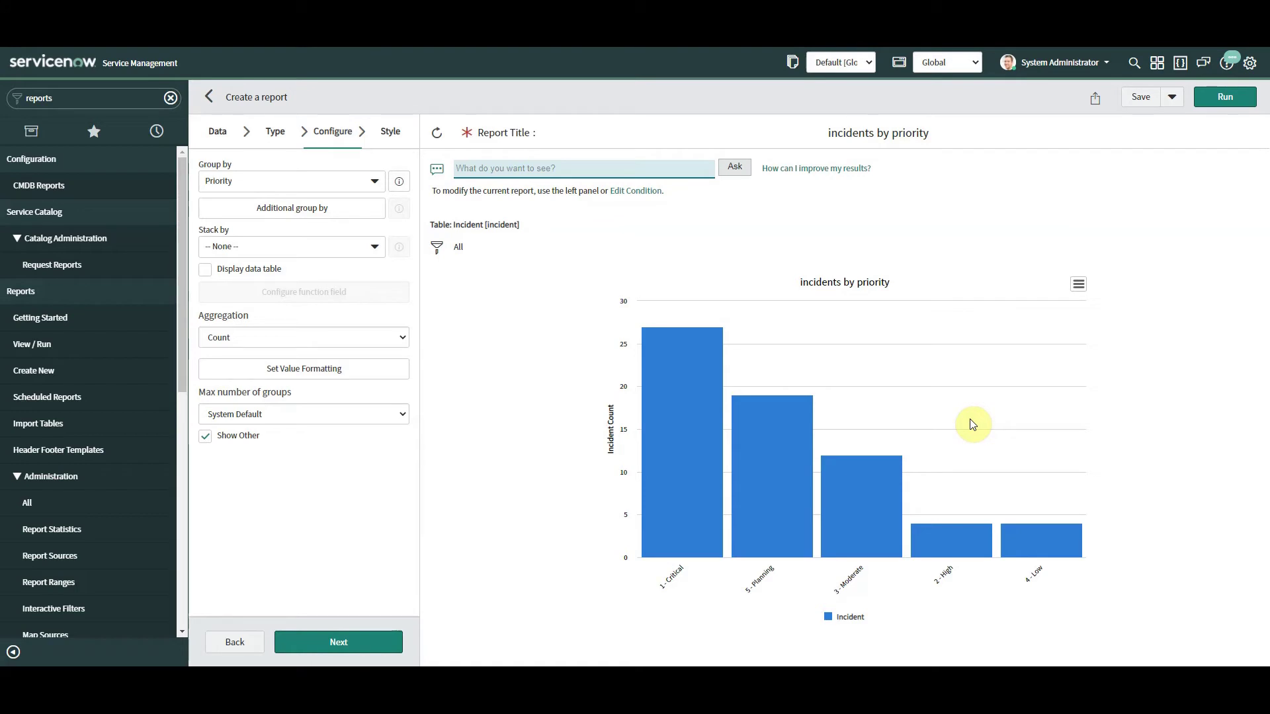
{"action": "mouse_move", "coordinate": [805, 428]}
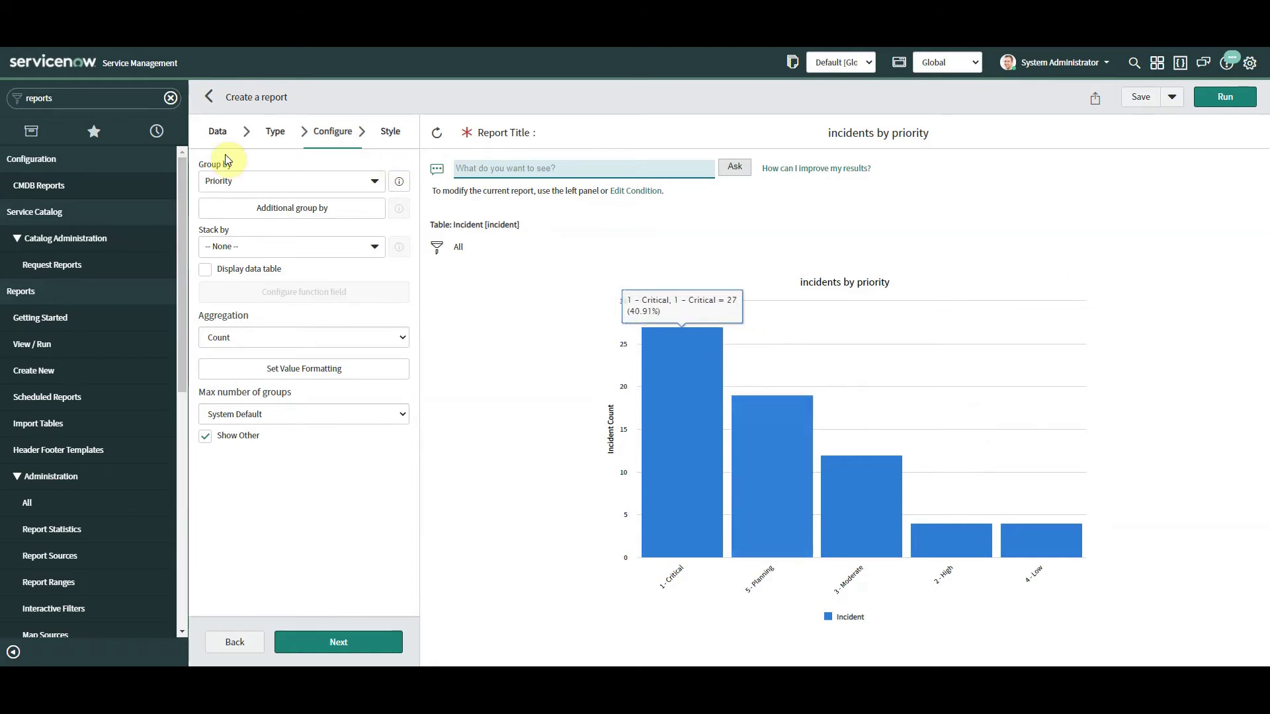
Open the list of all incidents.
{"action": "left_click", "coordinate": [115, 104]}
{"action": "type", "text": "incident"}
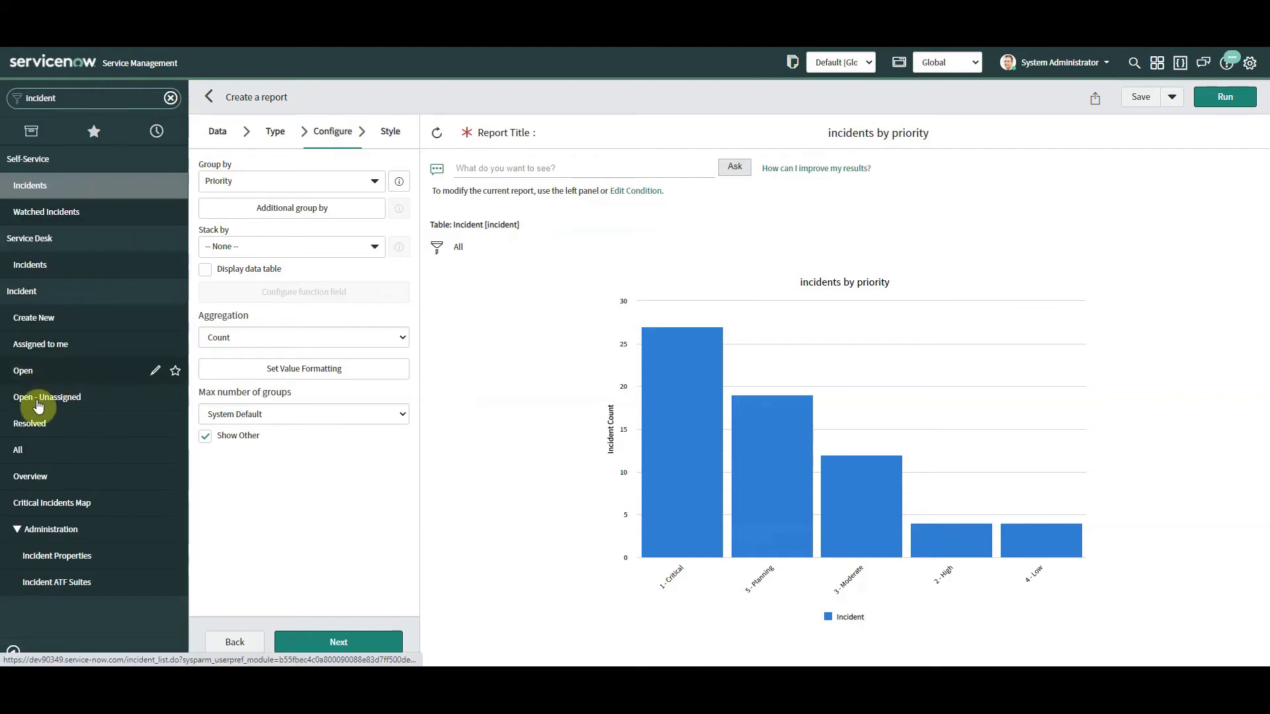
{"action": "left_click", "coordinate": [34, 374]}
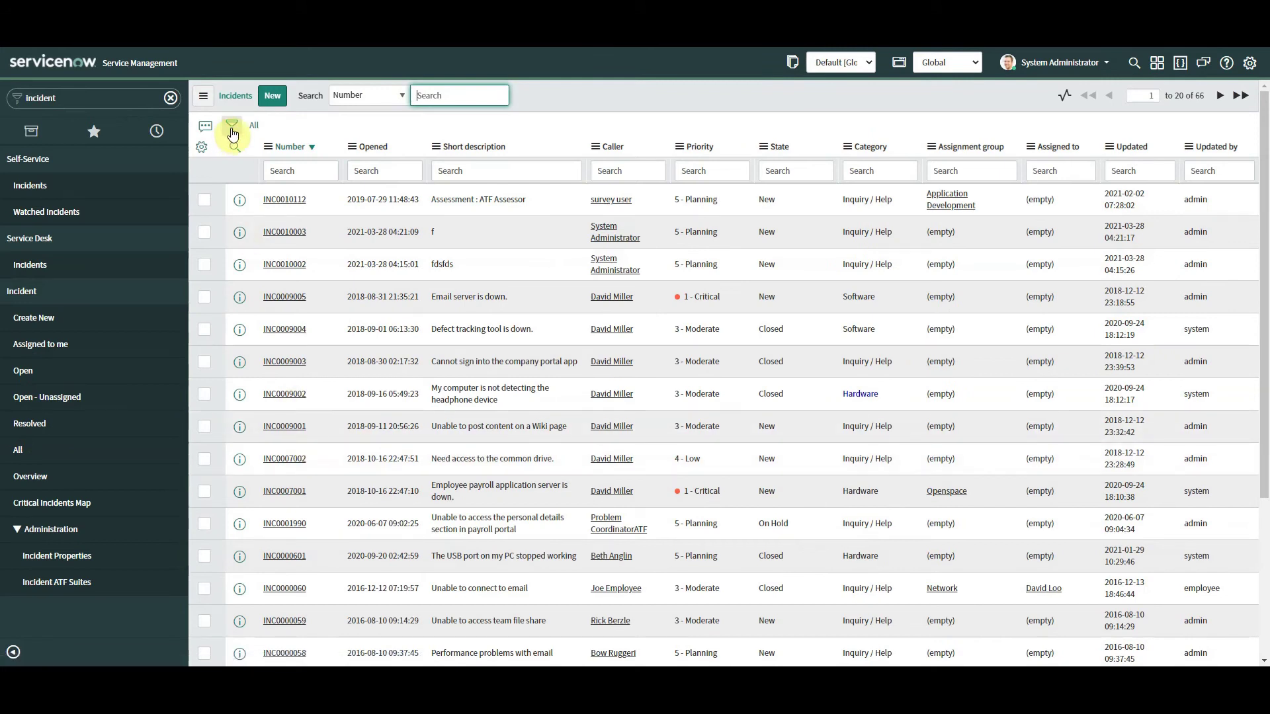
Query the incident list with the natural language filter "incidents by priority".
{"action": "left_click", "coordinate": [205, 129]}
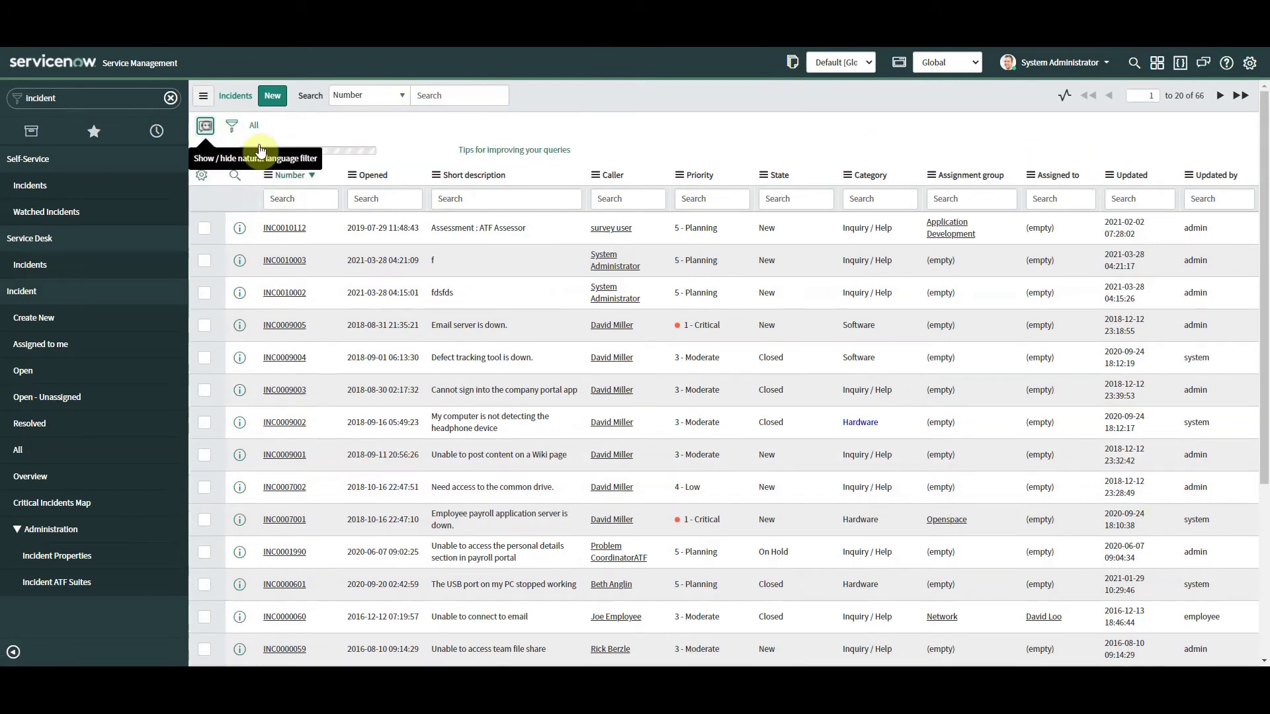
{"action": "left_click", "coordinate": [294, 155]}
{"action": "type", "text": "incidents by pri"}
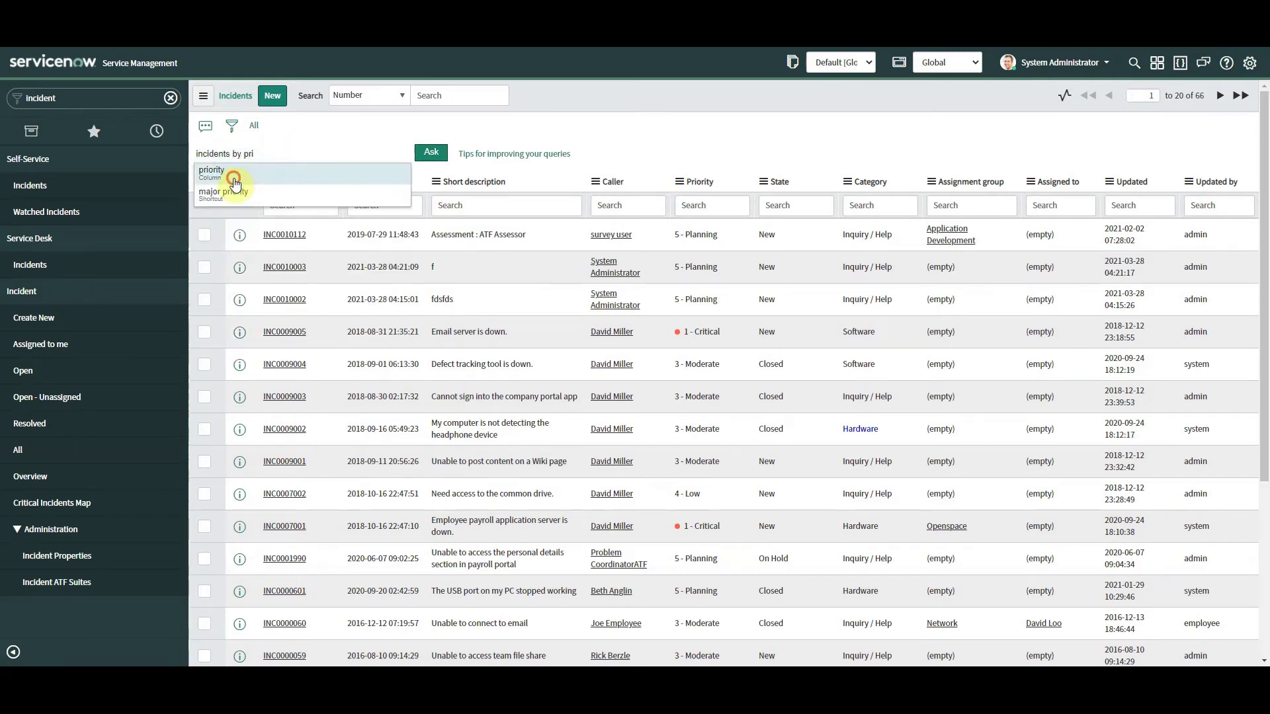
{"action": "left_click", "coordinate": [228, 174]}
{"action": "left_click", "coordinate": [432, 155]}
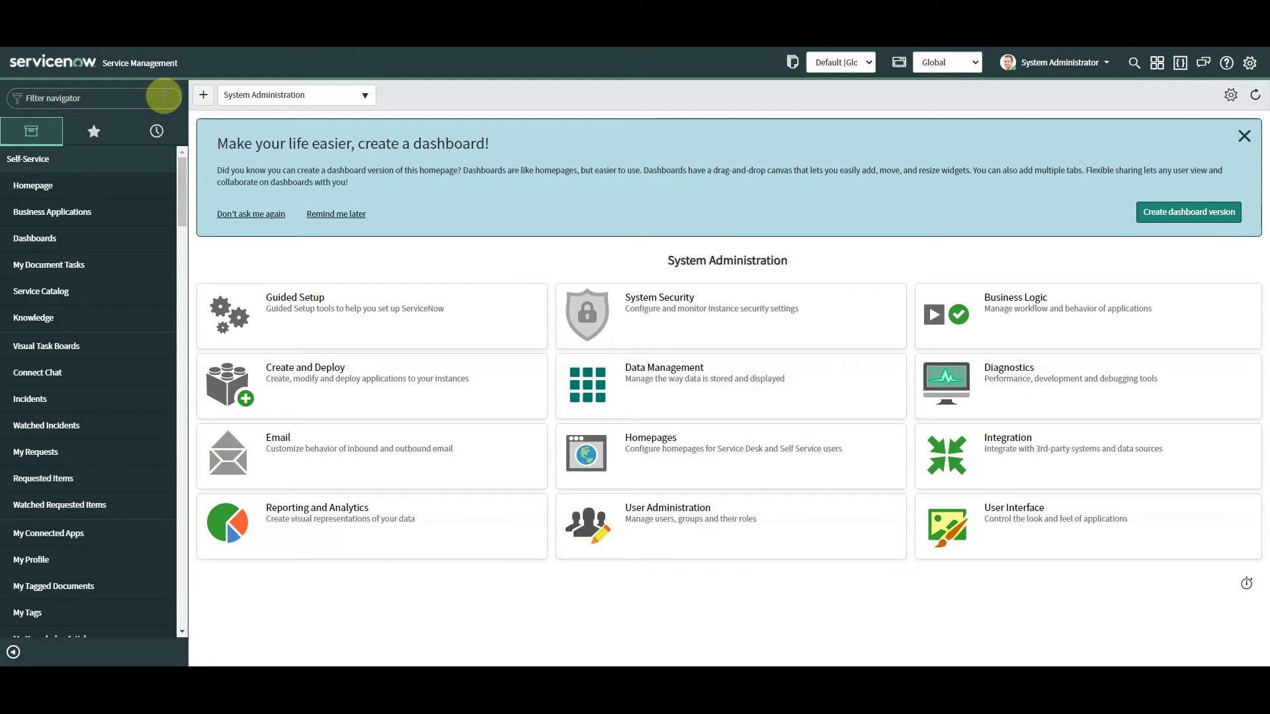
Open the list of all catalog variables and start a new variable record.
{"action": "left_click", "coordinate": [163, 96]}
{"action": "type", "text": "variables"}
{"action": "left_click", "coordinate": [50, 211]}
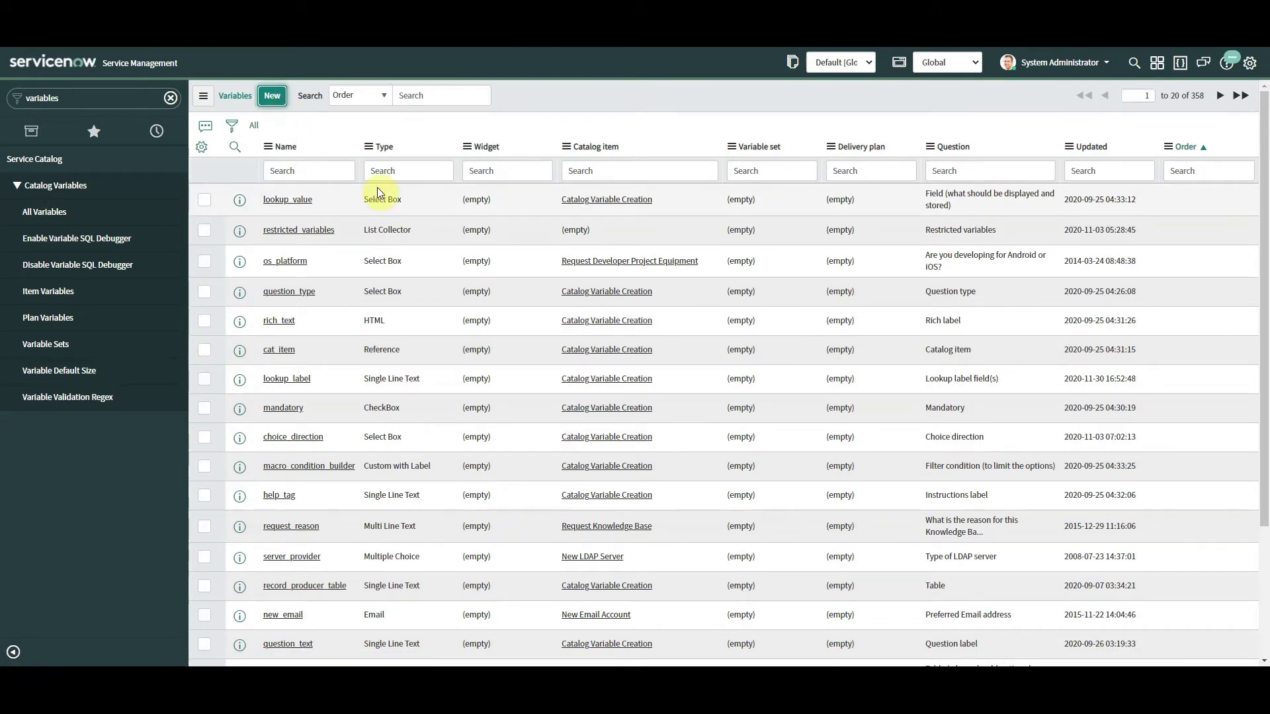
{"action": "key", "text": "Return"}
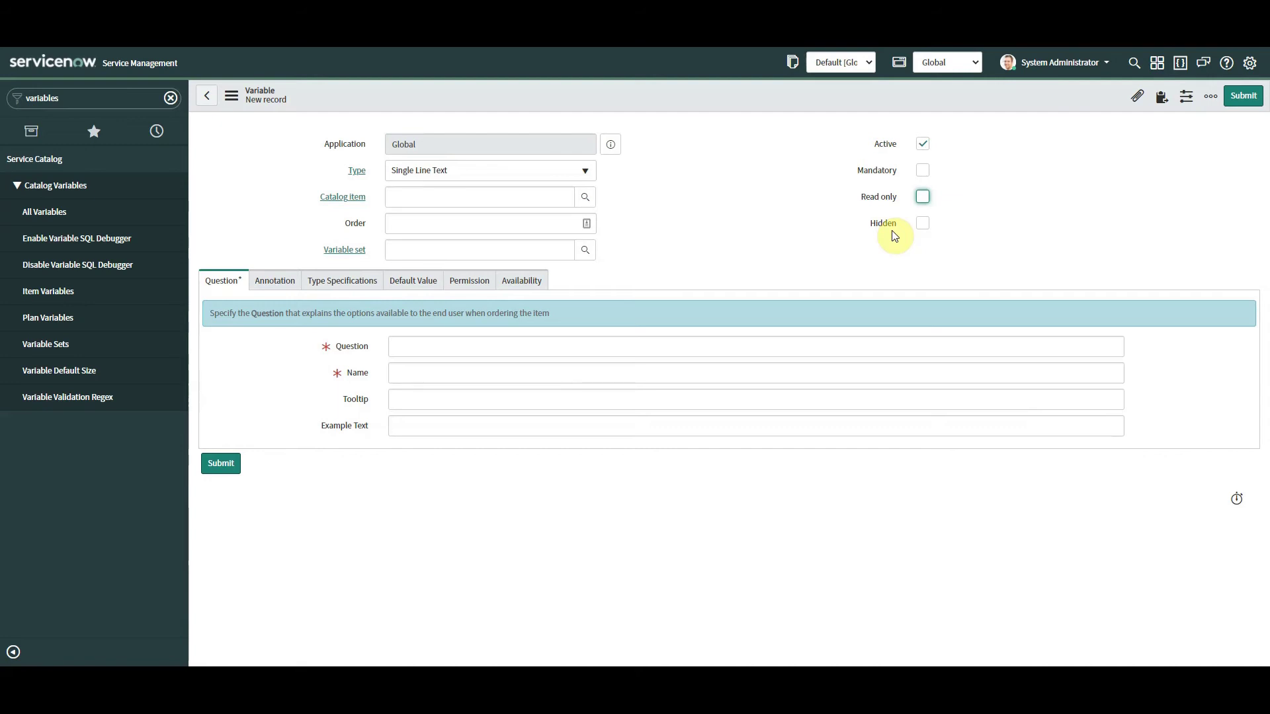
Toggle the new variable's Read only option on and off, and set its Hidden option.
{"action": "left_click", "coordinate": [923, 197]}
{"action": "left_click", "coordinate": [926, 195]}
{"action": "left_click", "coordinate": [927, 226]}
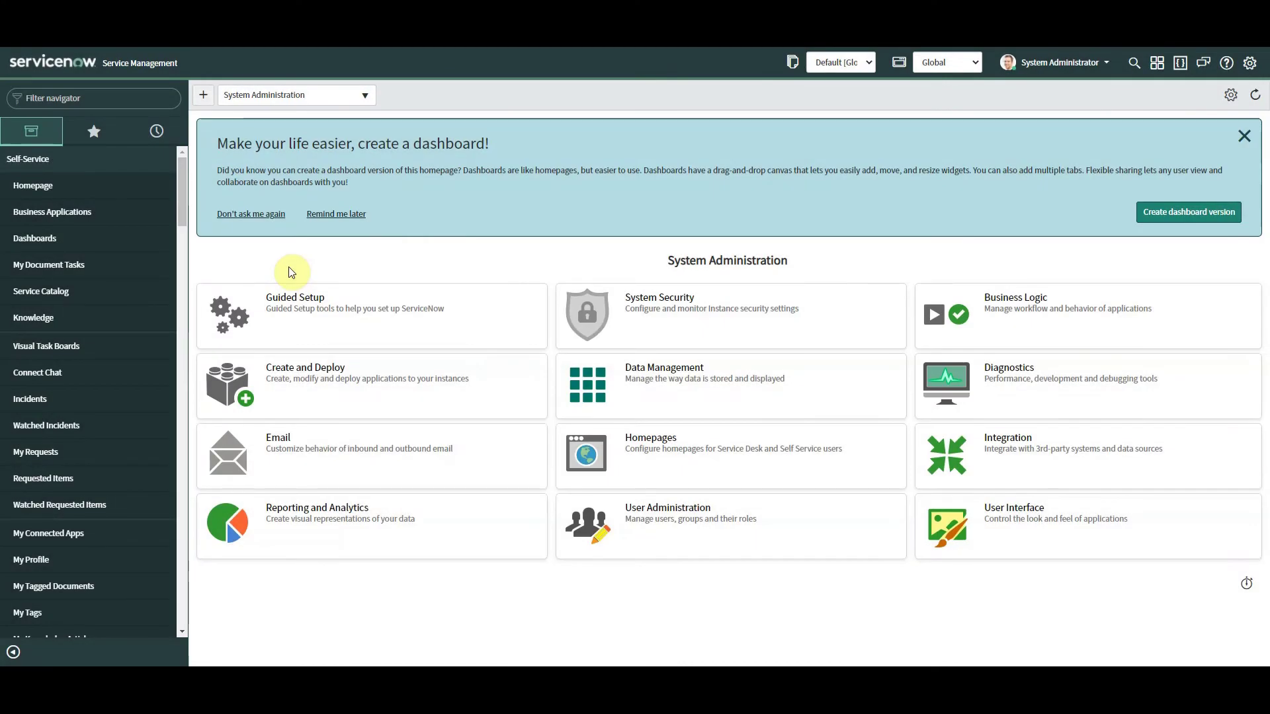
Find and open Flow Designer.
{"action": "left_click", "coordinate": [80, 97]}
{"action": "type", "text": "flow"}
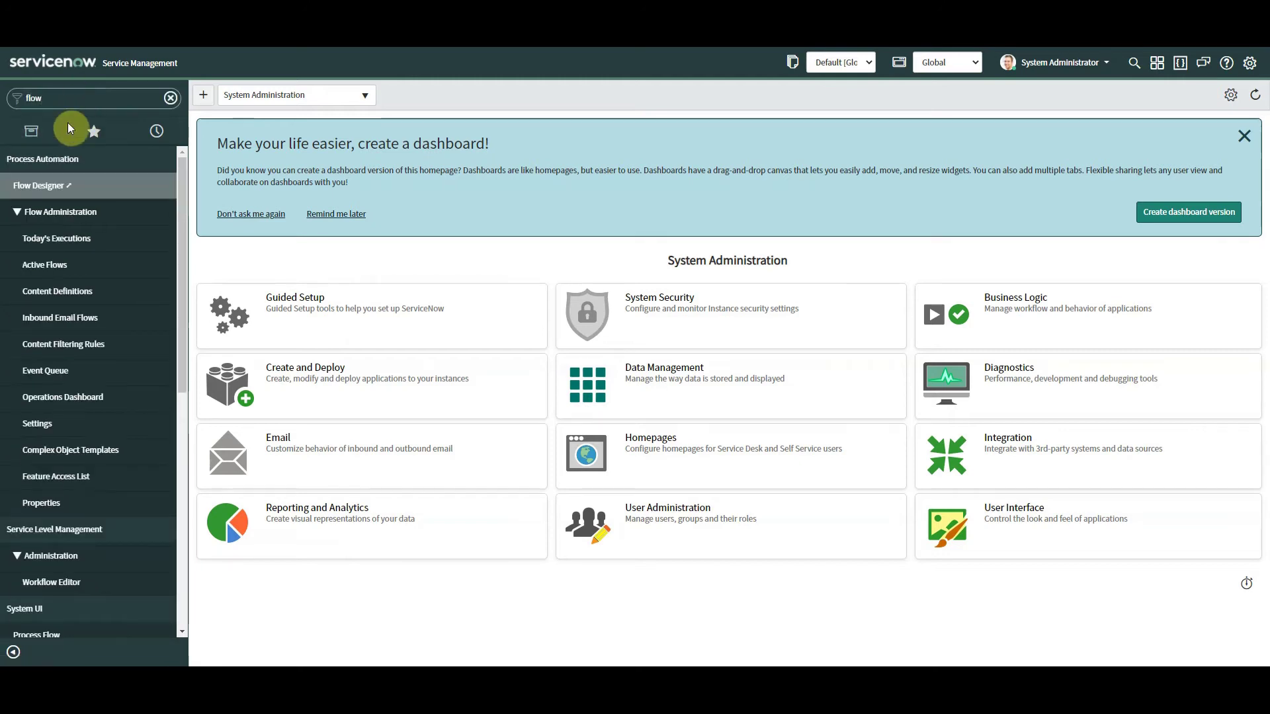
{"action": "left_click", "coordinate": [70, 198]}
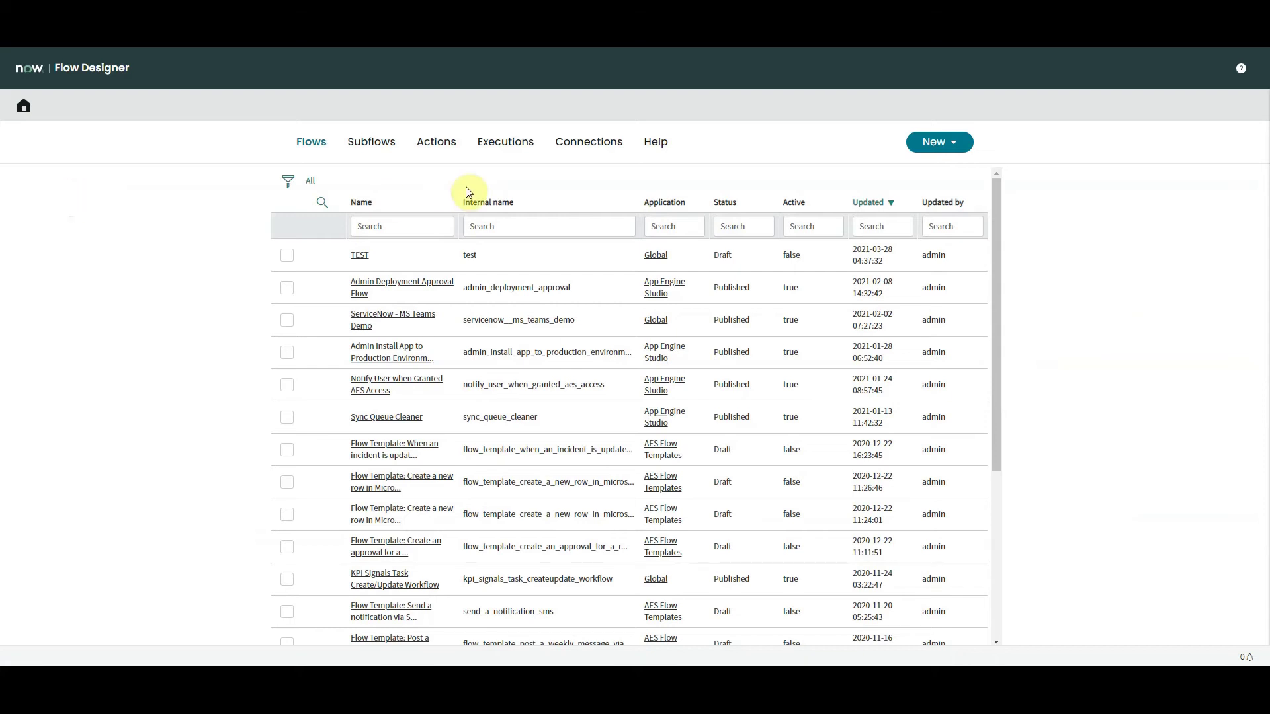
Open the TEST flow and browse the available trigger types.
{"action": "left_click", "coordinate": [361, 258]}
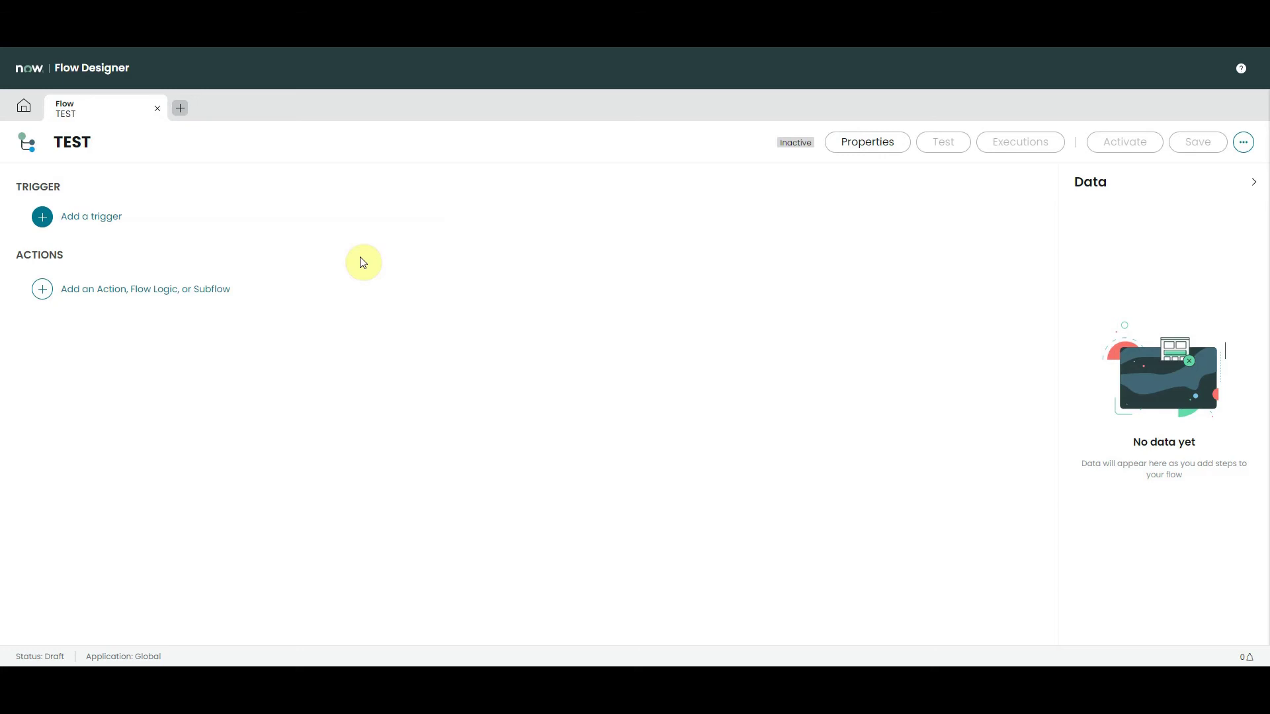
{"action": "left_click", "coordinate": [100, 216]}
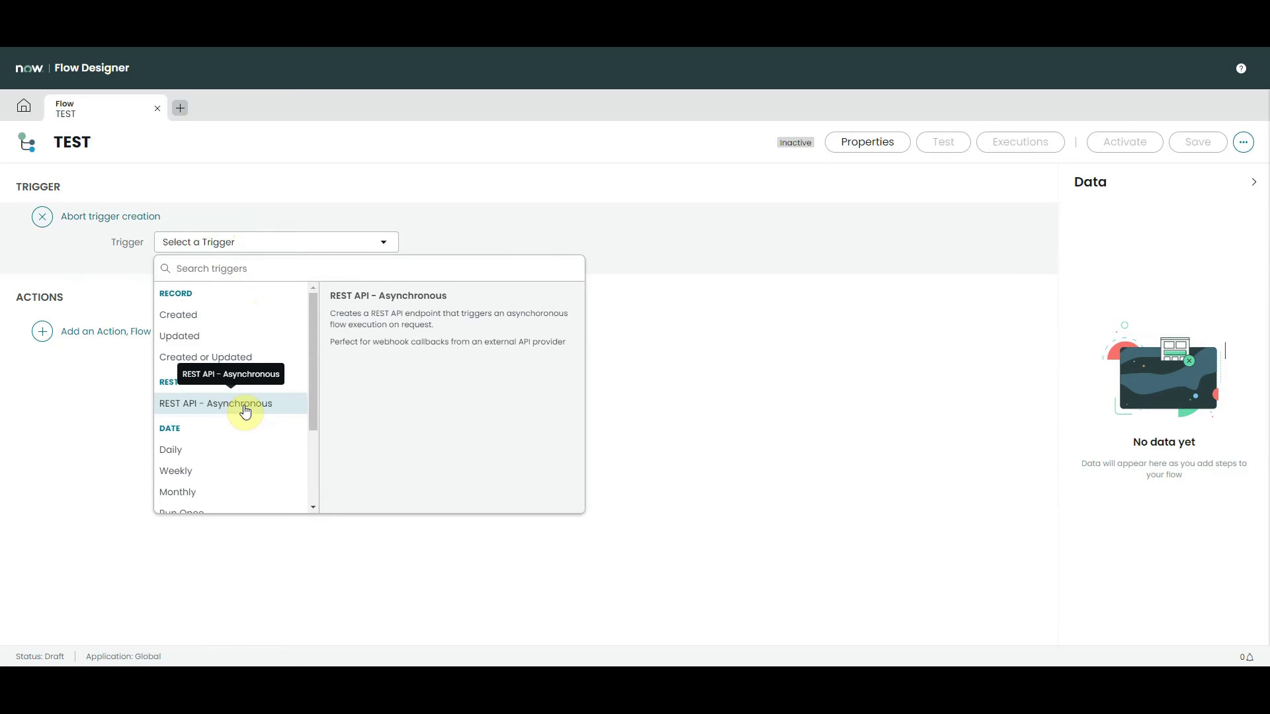
Find the Record Producer action and add it to the TEST flow.
{"action": "left_click", "coordinate": [93, 288]}
{"action": "left_click", "coordinate": [101, 344]}
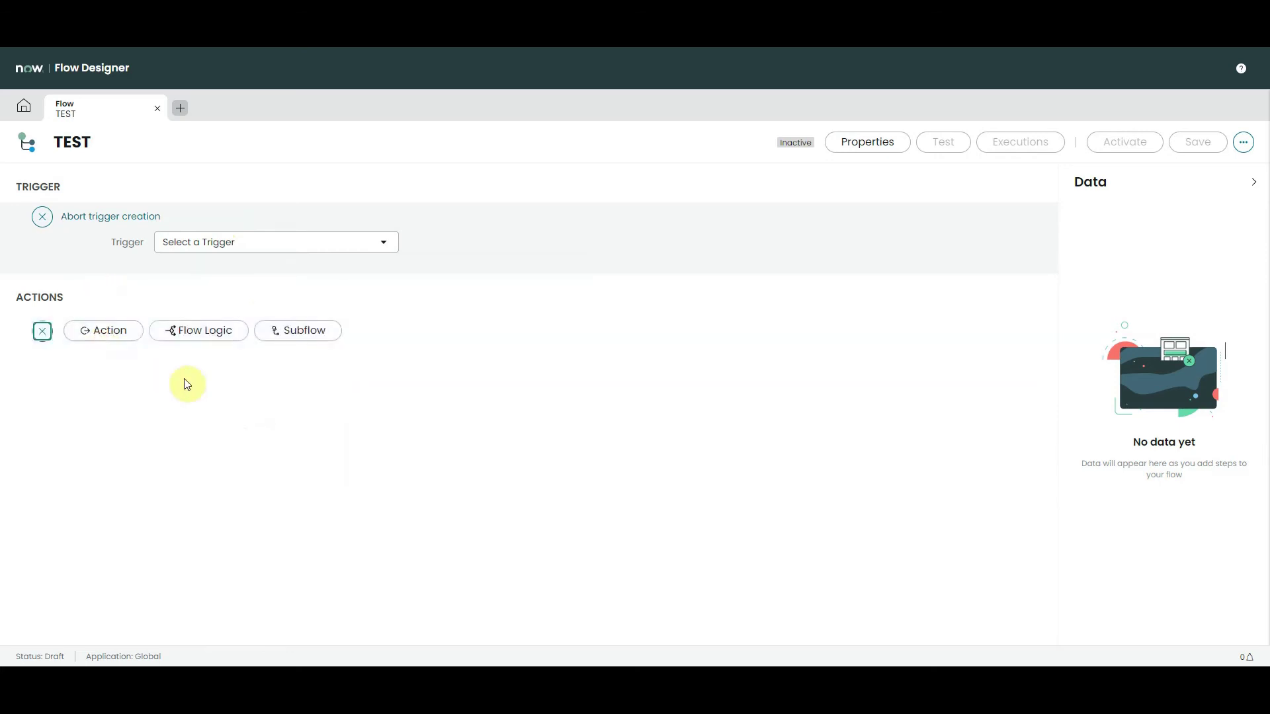
{"action": "left_click", "coordinate": [101, 331]}
{"action": "type", "text": "rec"}
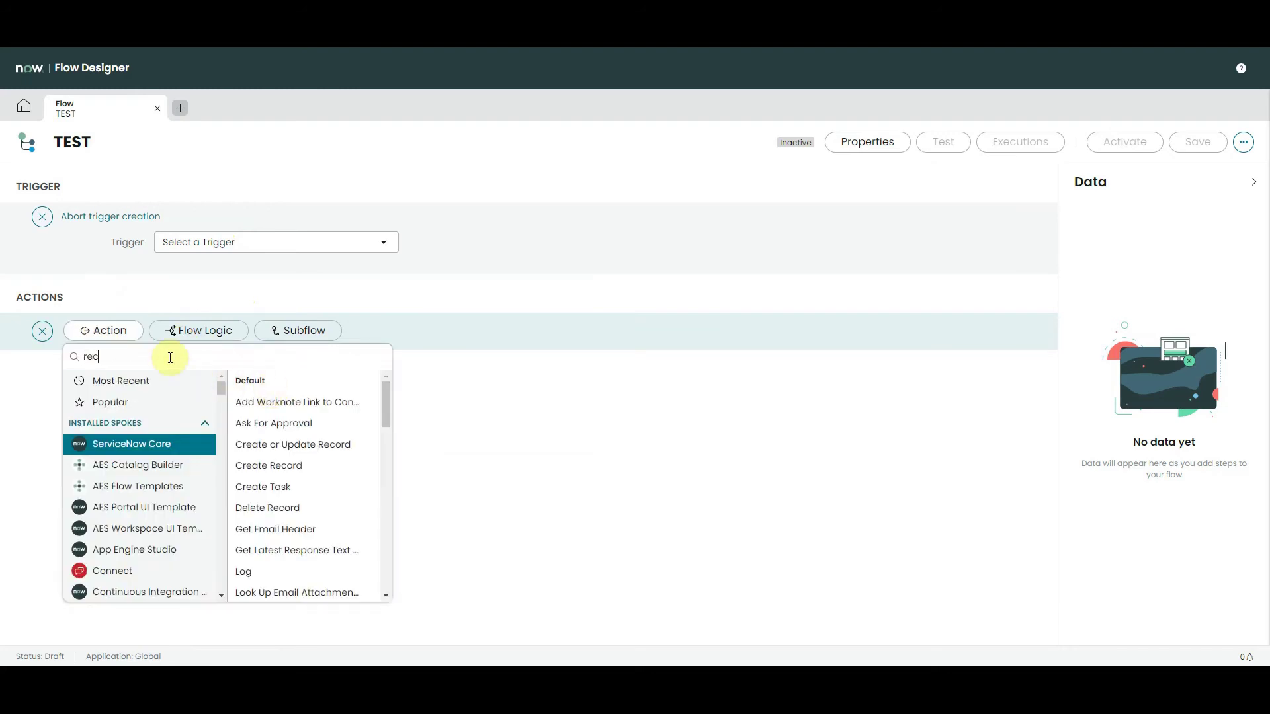
{"action": "type", "text": "ord pro"}
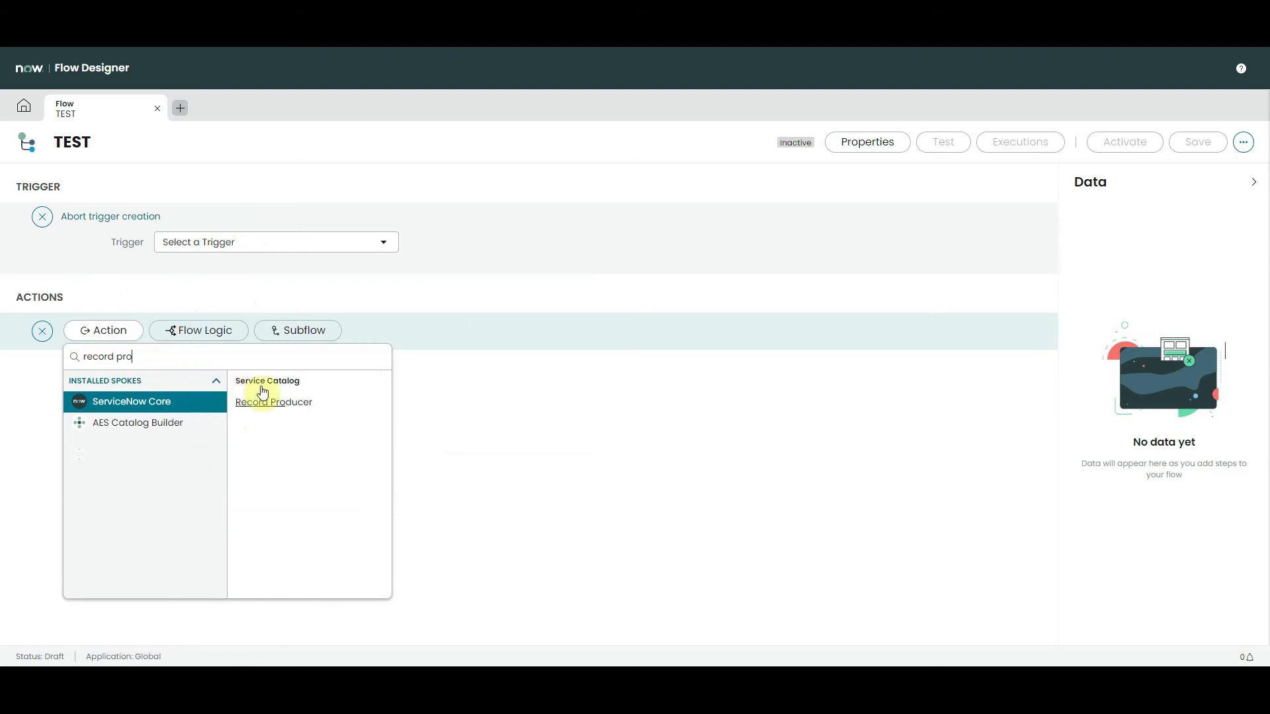
{"action": "left_click", "coordinate": [271, 400]}
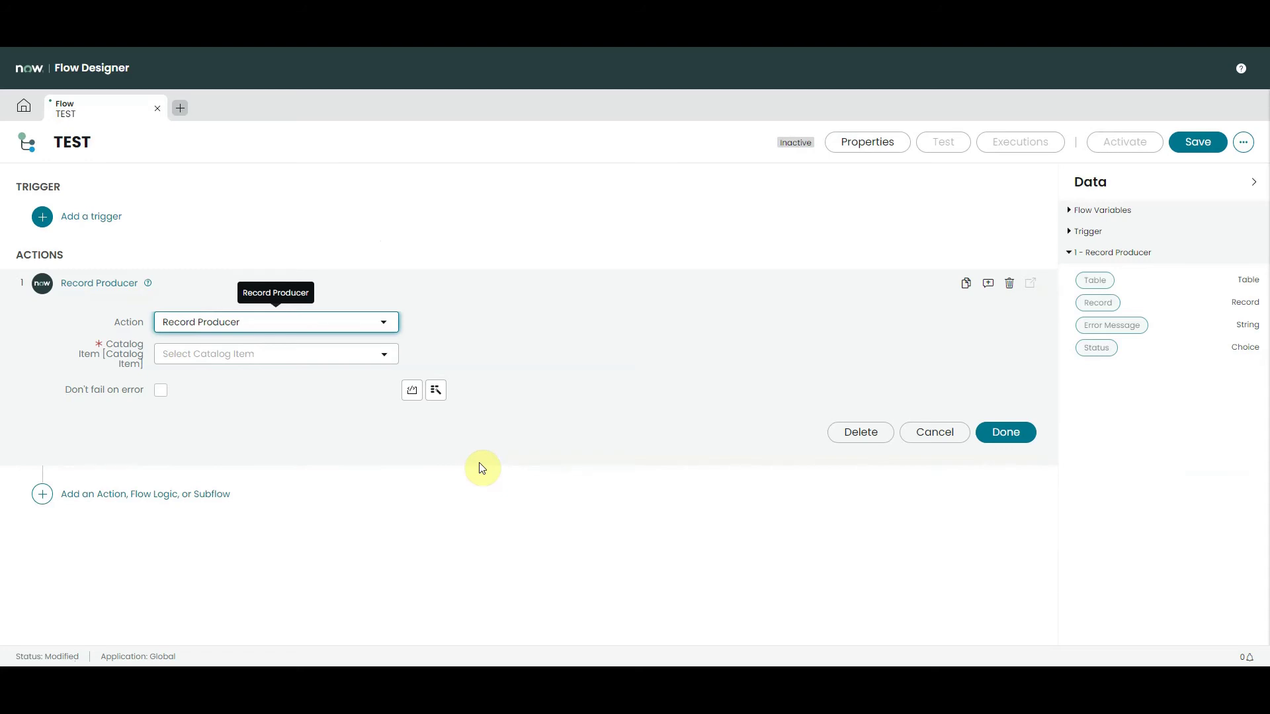
Add a Create Record action below the Record Producer and delete it again.
{"action": "left_click", "coordinate": [212, 493]}
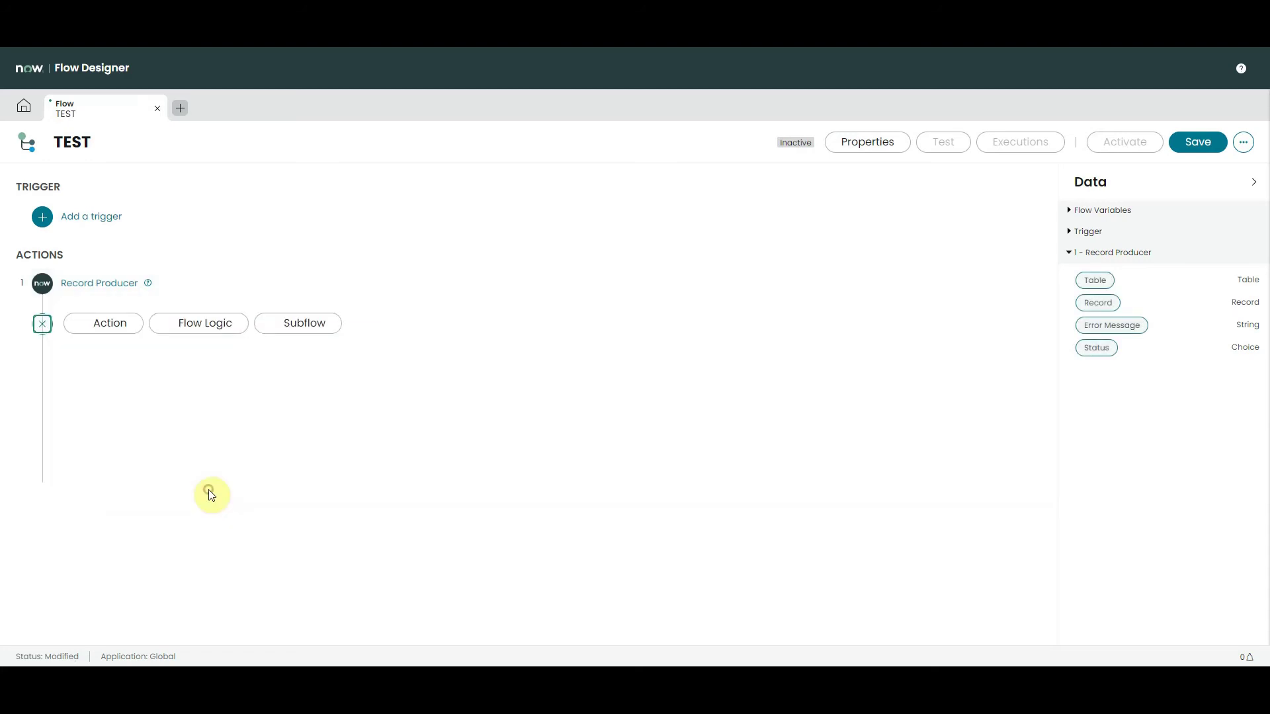
{"action": "left_click", "coordinate": [116, 326]}
{"action": "left_click", "coordinate": [329, 457]}
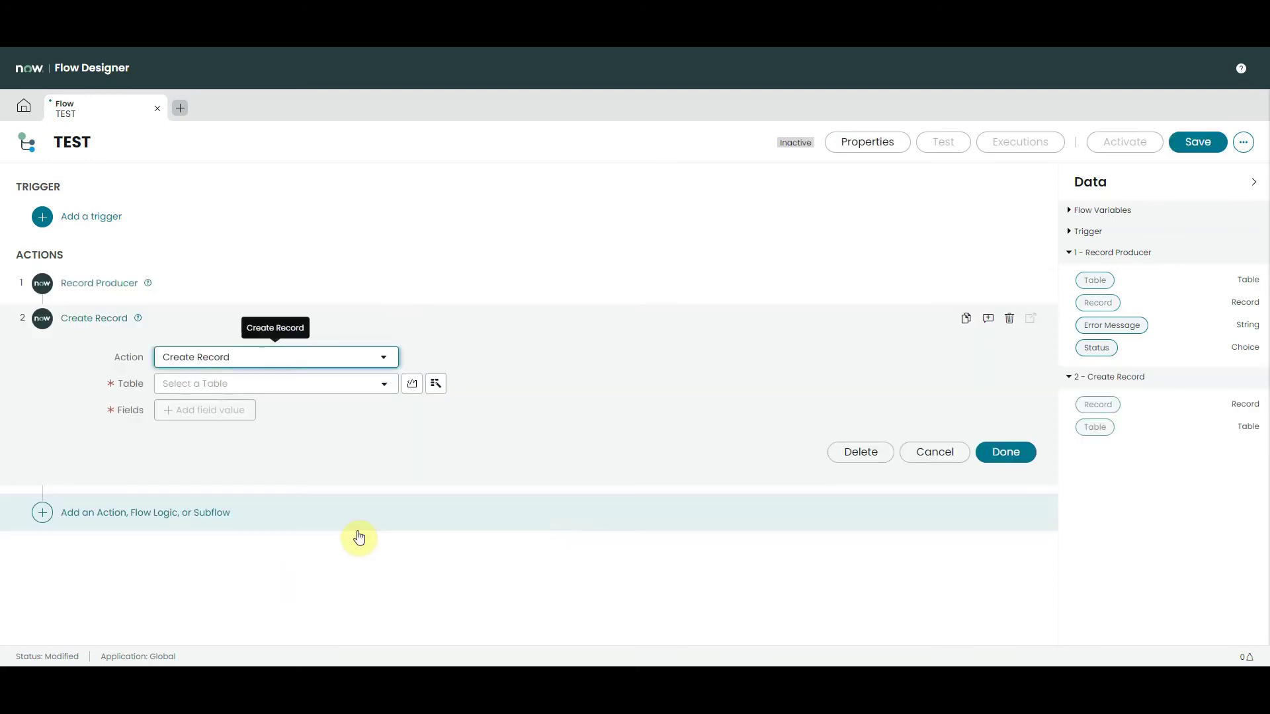
{"action": "left_click", "coordinate": [863, 456]}
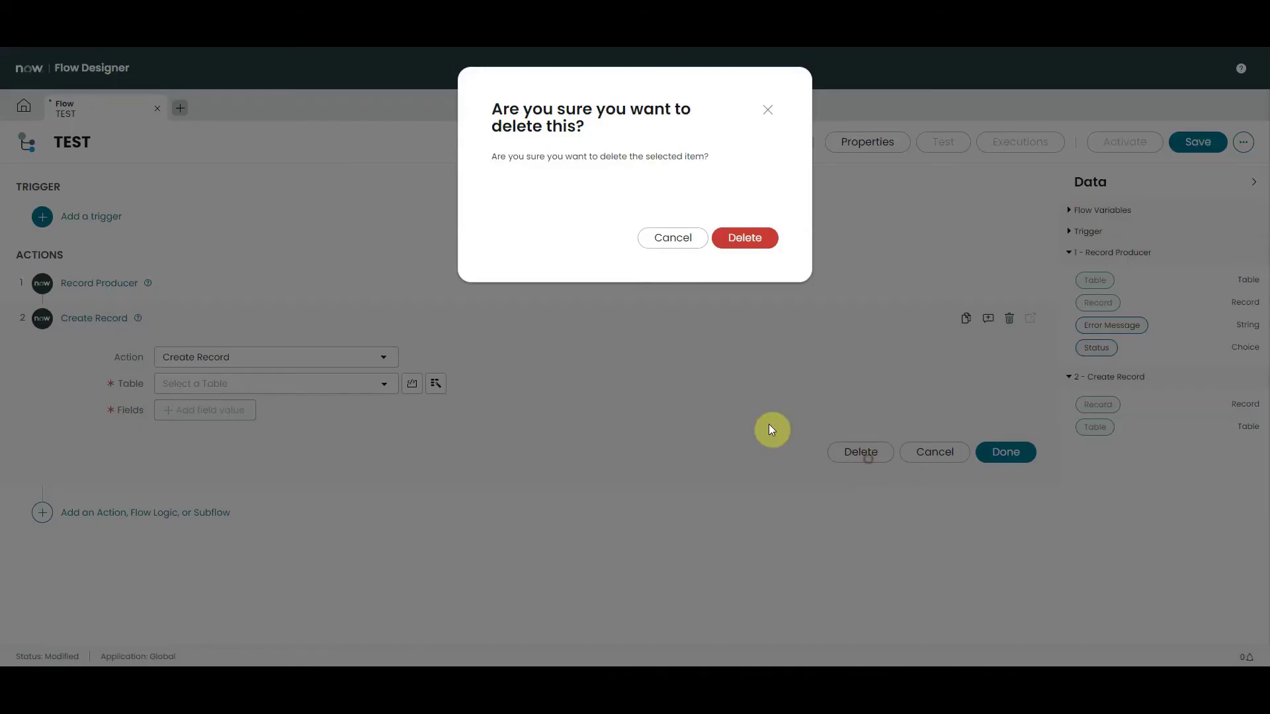
{"action": "left_click", "coordinate": [731, 246]}
Set the Record Producer's catalog item to Create Incident and delete the whole action from the flow.
{"action": "left_click", "coordinate": [105, 283]}
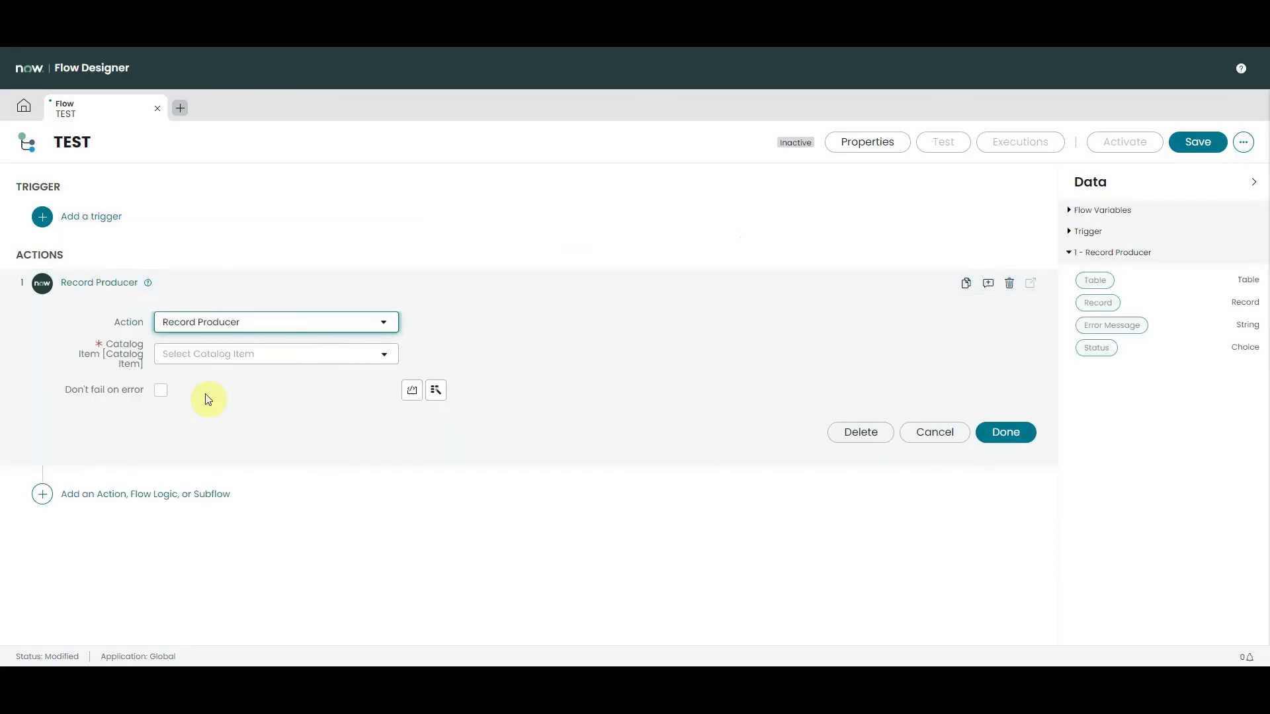
{"action": "left_click", "coordinate": [246, 355]}
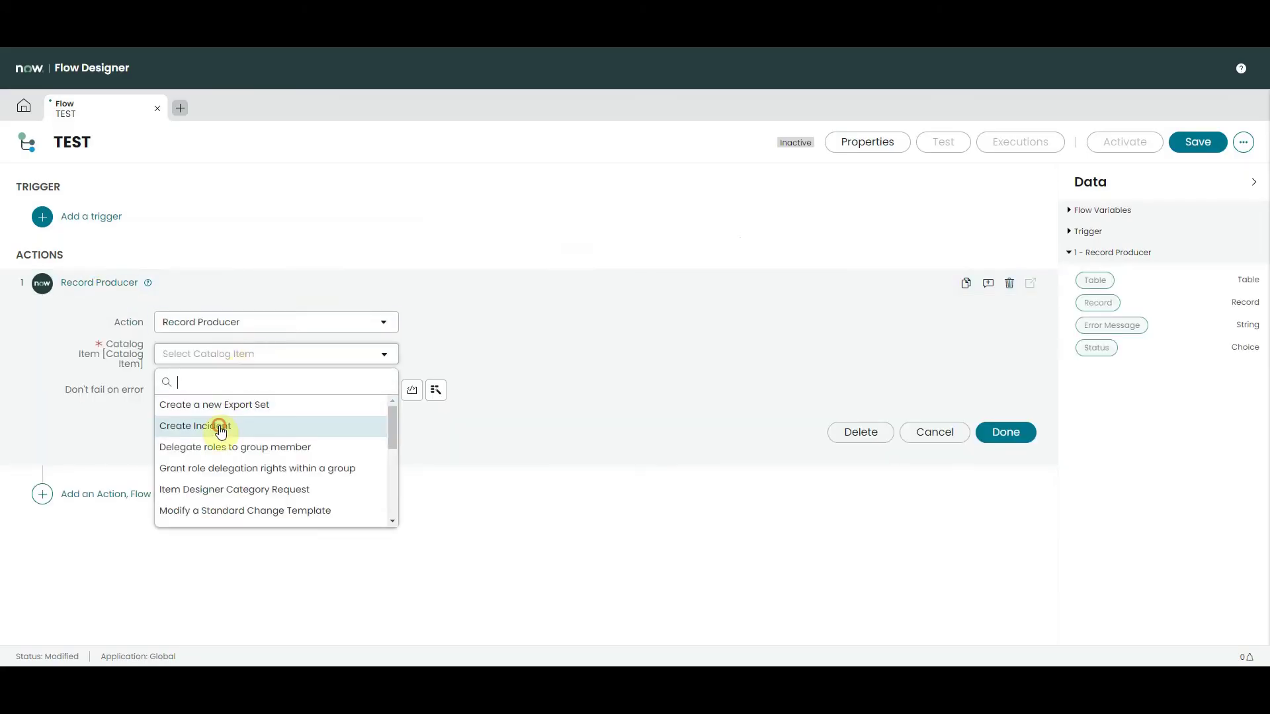
{"action": "left_click", "coordinate": [221, 427]}
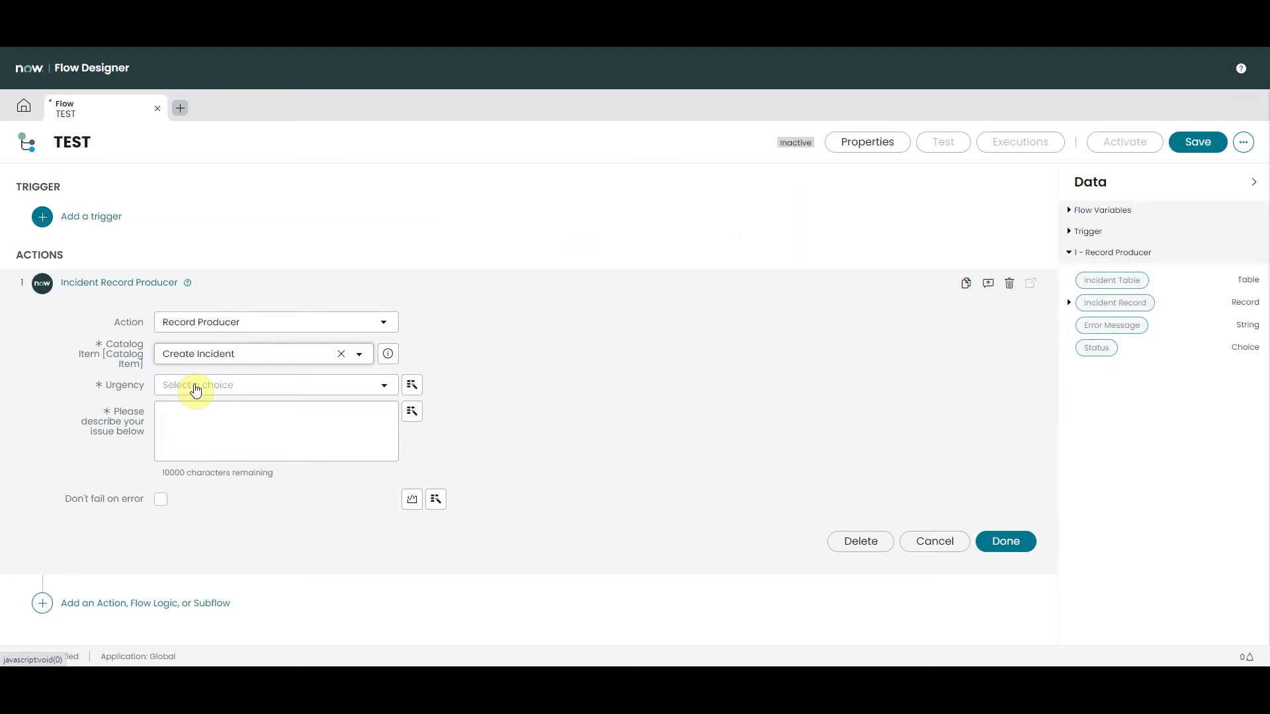
{"action": "left_click", "coordinate": [849, 550]}
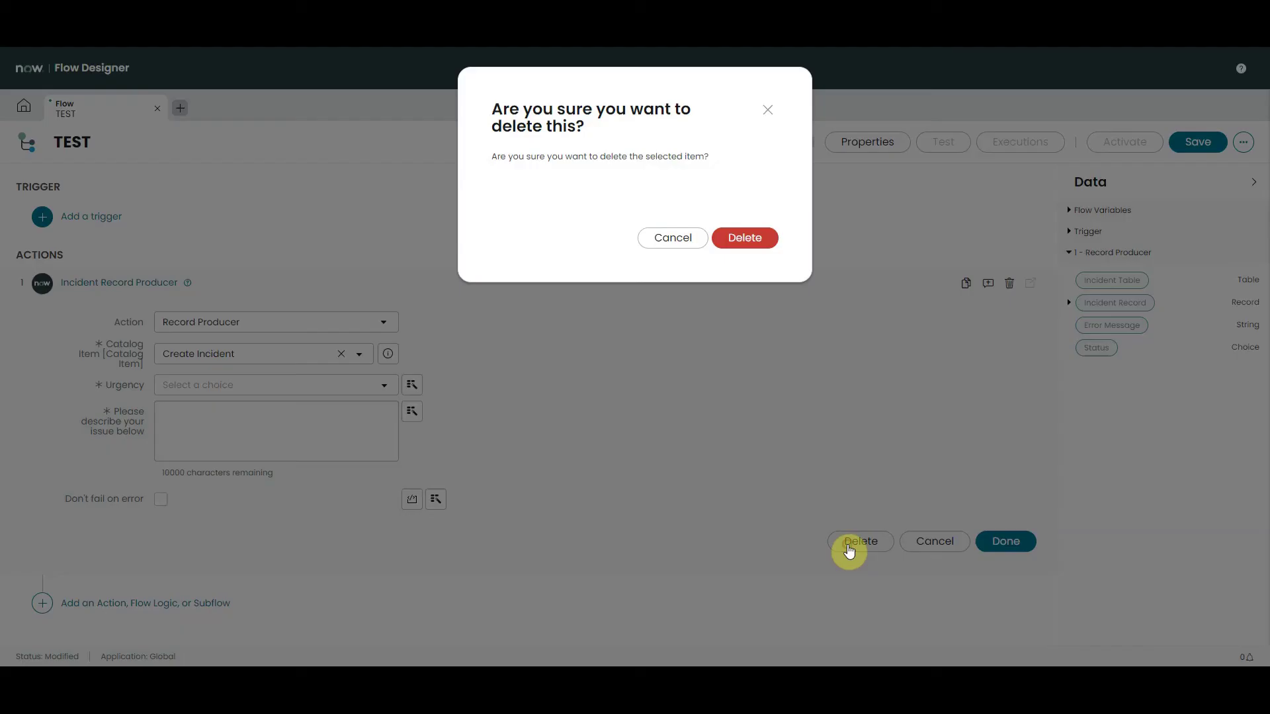
{"action": "left_click", "coordinate": [745, 240]}
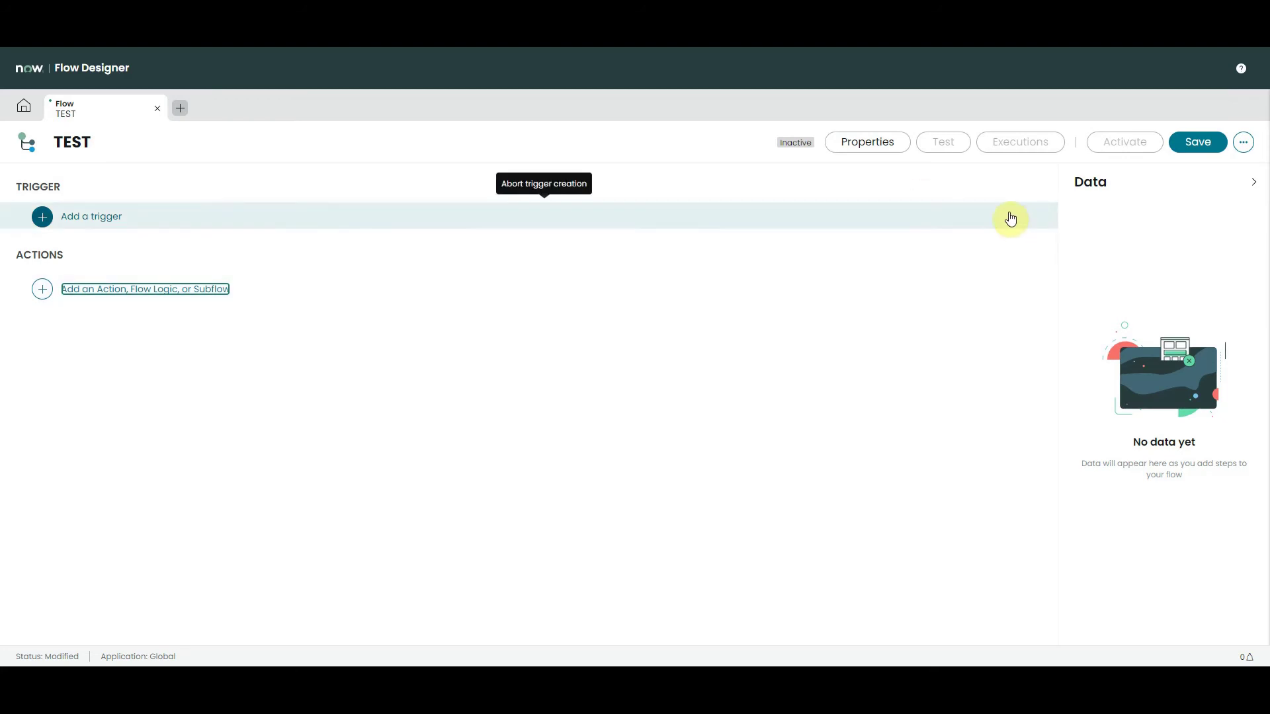
Add a String flow variable labelled TEST to the flow.
{"action": "left_click", "coordinate": [1244, 143]}
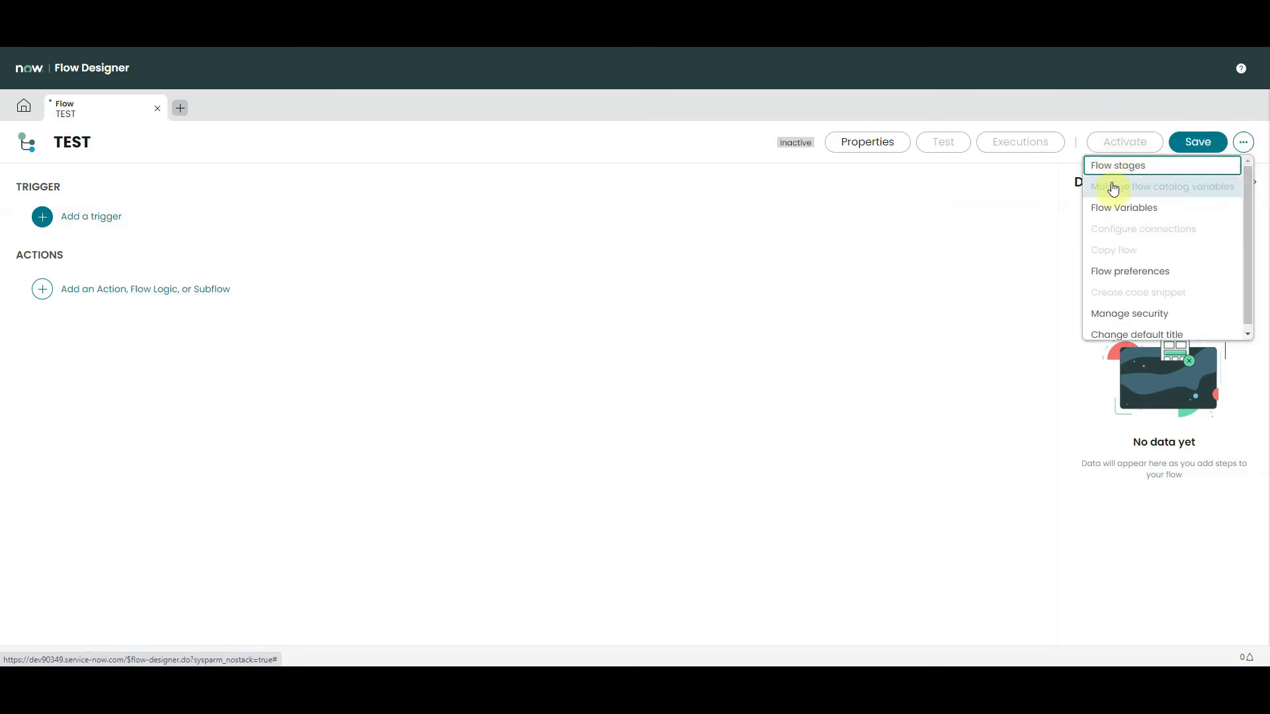
{"action": "left_click", "coordinate": [1125, 209]}
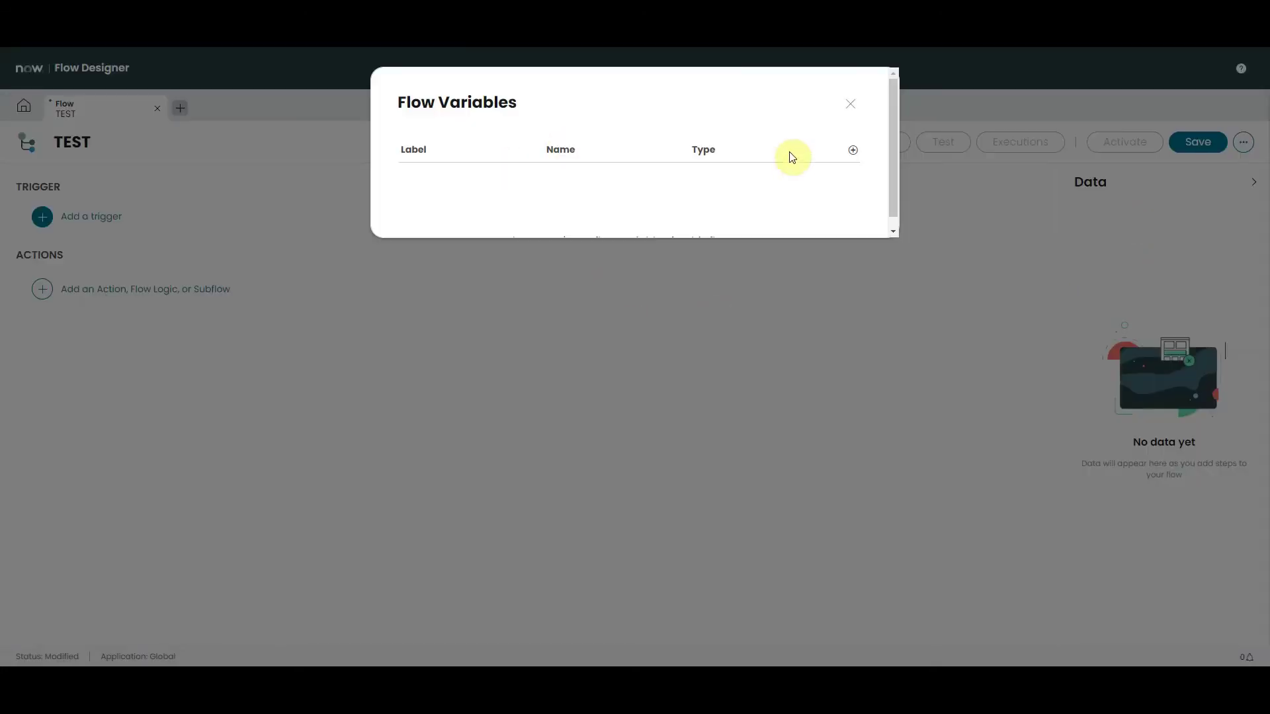
{"action": "left_click", "coordinate": [854, 152]}
{"action": "left_click", "coordinate": [441, 185]}
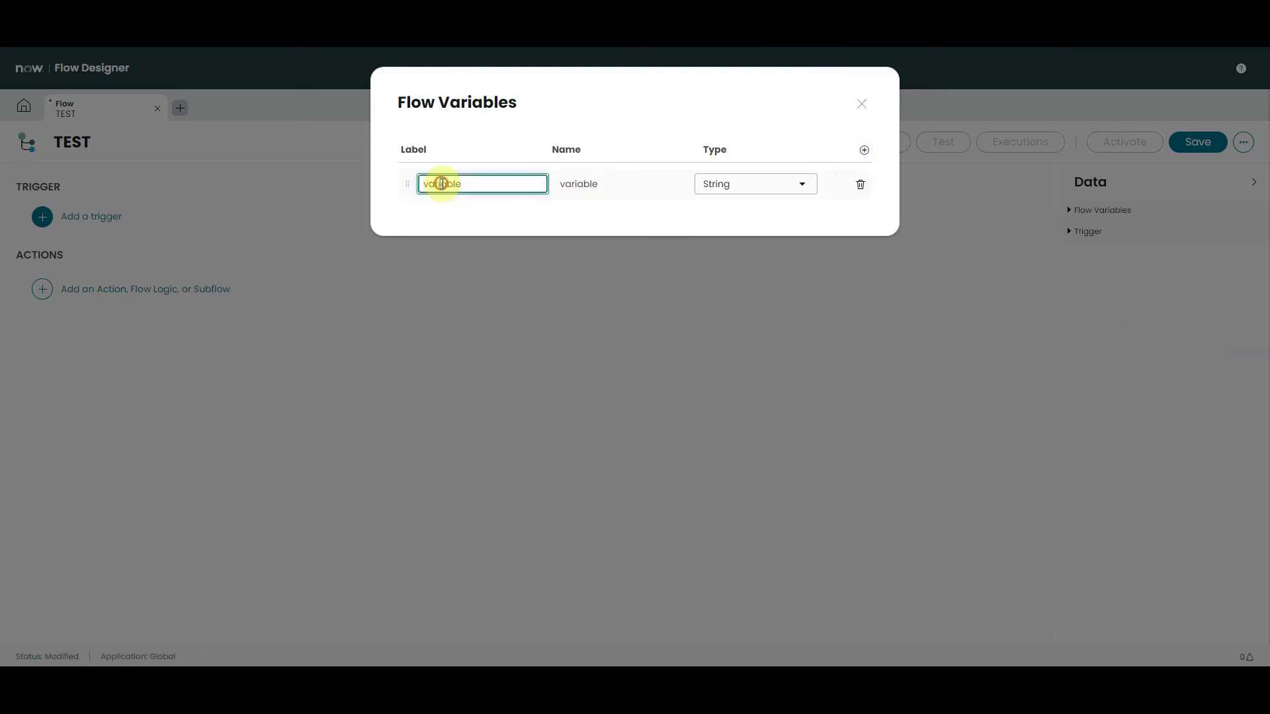
{"action": "double_click", "coordinate": [442, 184]}
{"action": "type", "text": "TEST"}
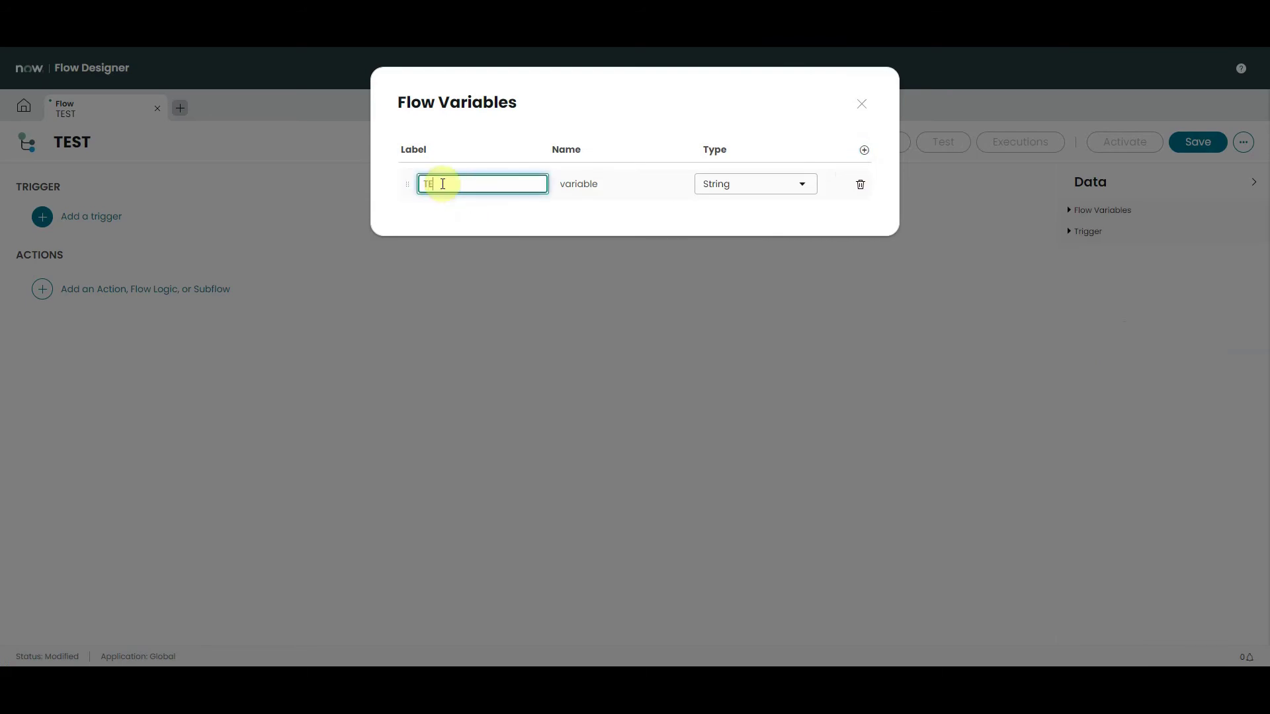
{"action": "left_click", "coordinate": [564, 182]}
{"action": "double_click", "coordinate": [569, 184]}
{"action": "key", "text": "Tab"}
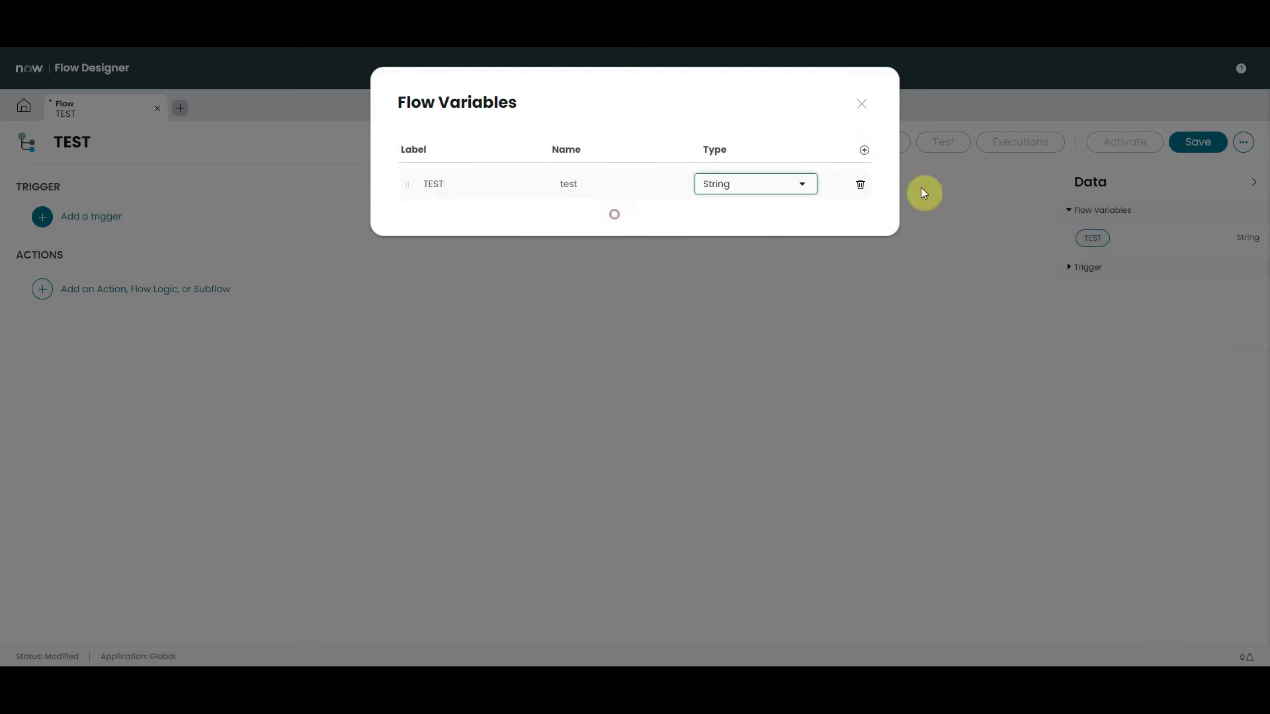
{"action": "left_click", "coordinate": [862, 105]}
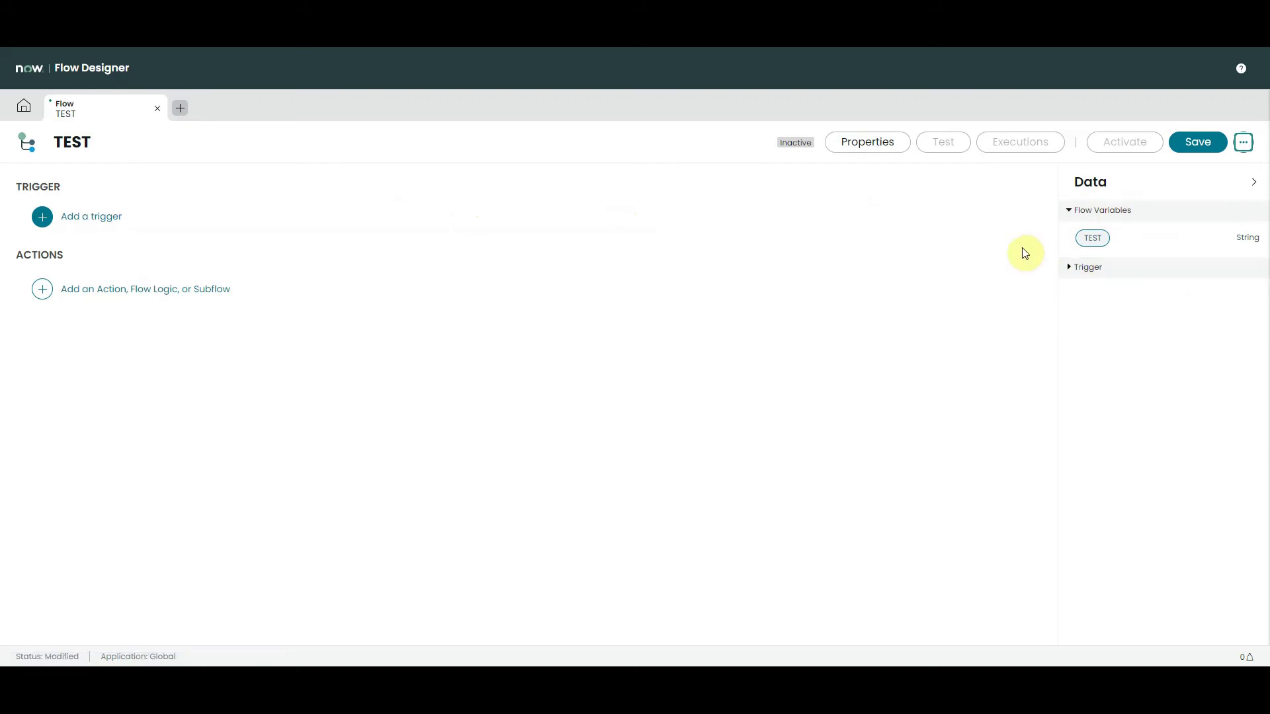
Add Set Flow Variables logic to the flow and choose the TEST variable for assignment.
{"action": "left_click", "coordinate": [113, 290]}
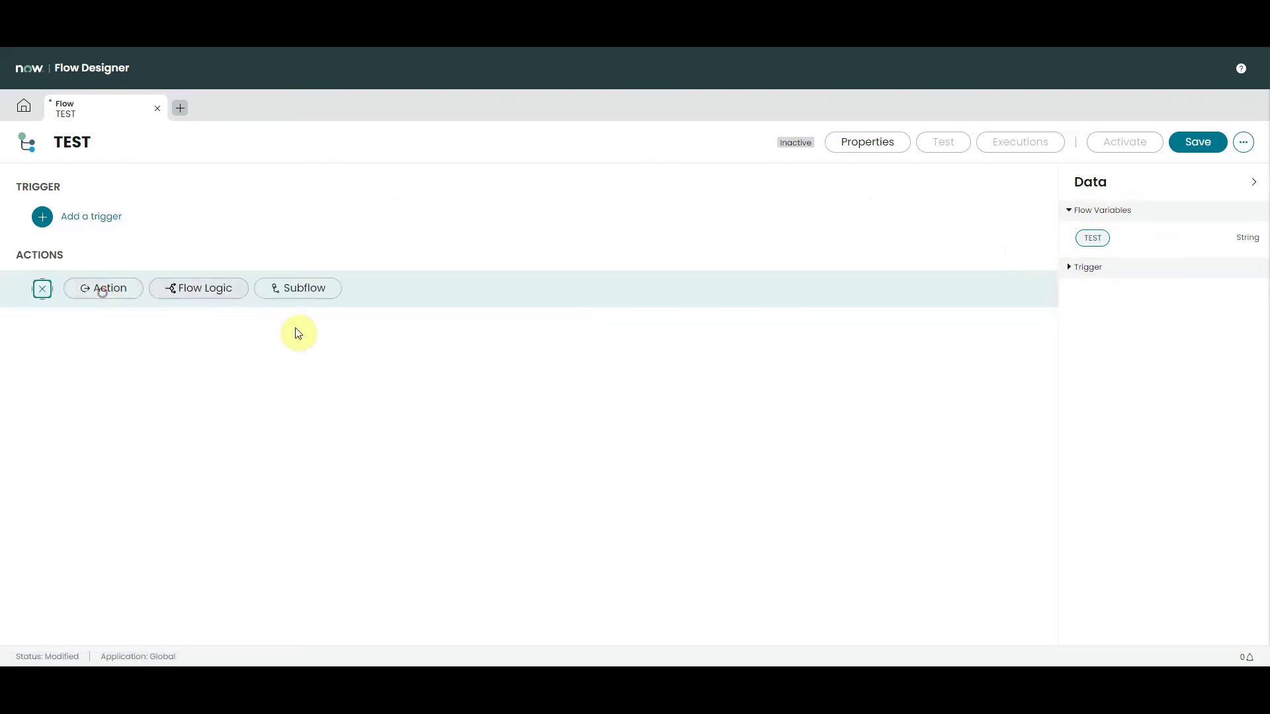
{"action": "left_click", "coordinate": [201, 291]}
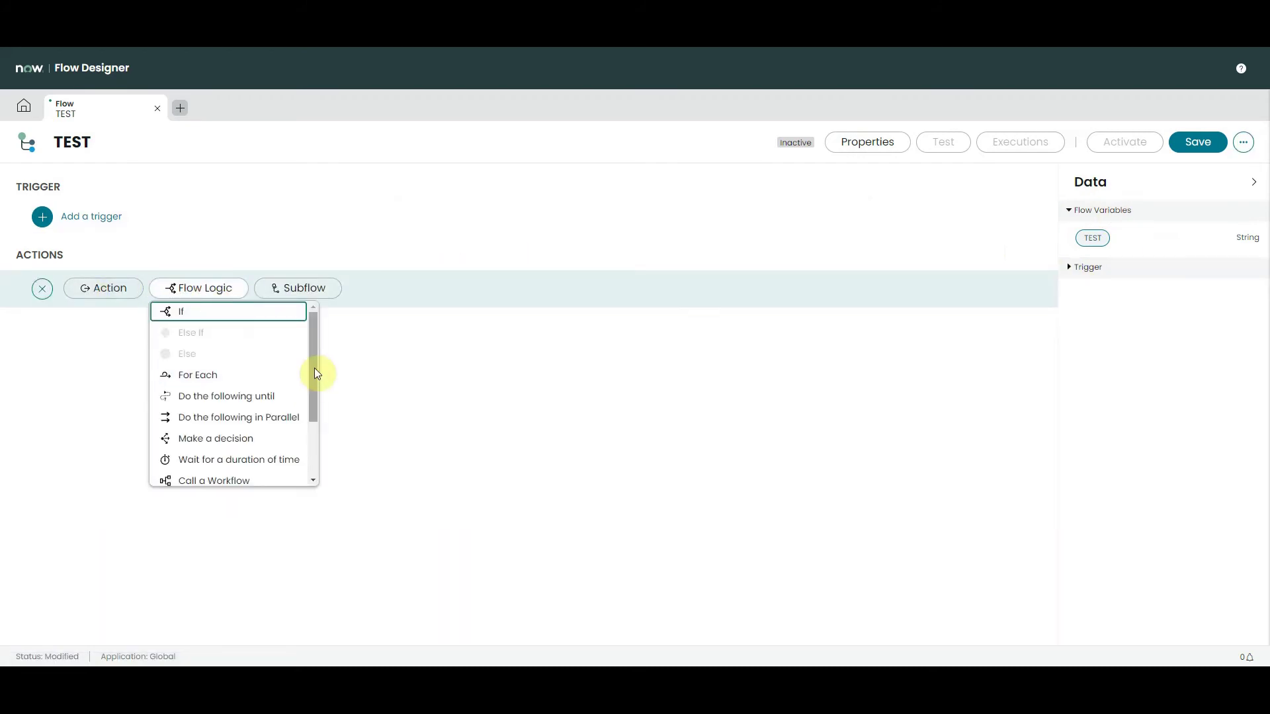
{"action": "left_click_drag", "start_coordinate": [315, 368], "coordinate": [311, 434]}
{"action": "left_click", "coordinate": [225, 477]}
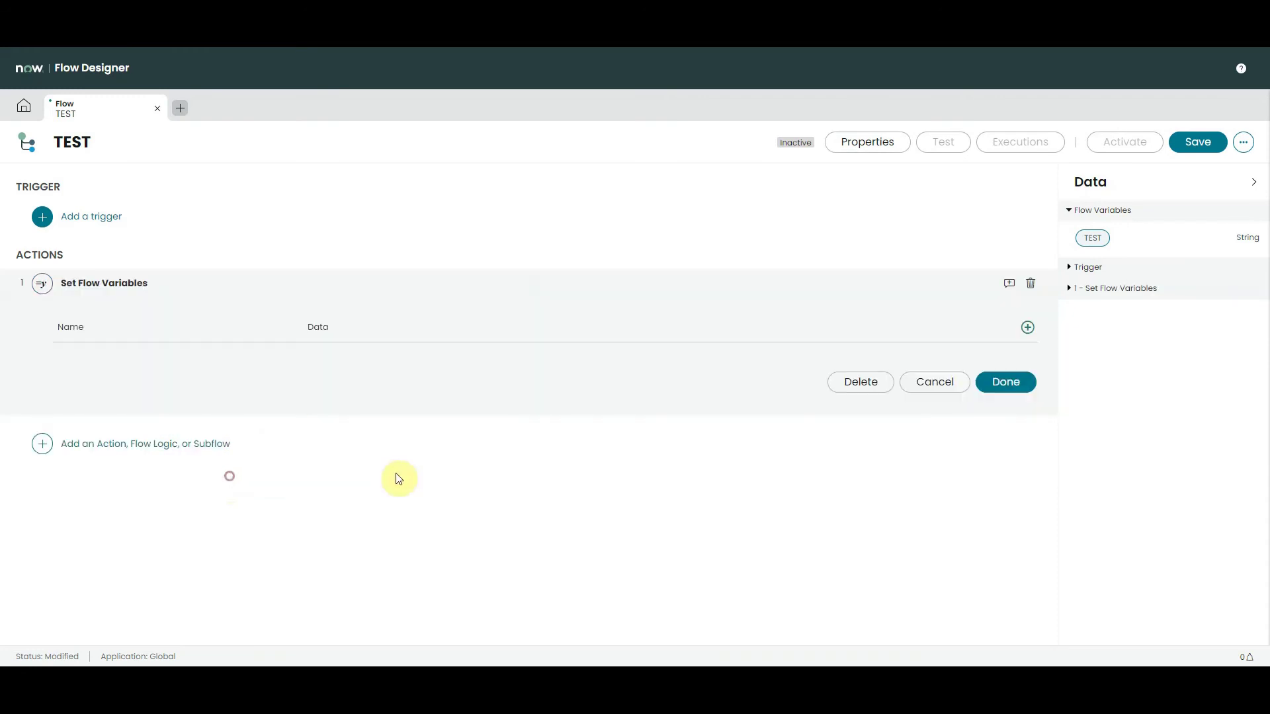
{"action": "left_click", "coordinate": [1028, 329]}
{"action": "left_click", "coordinate": [212, 366]}
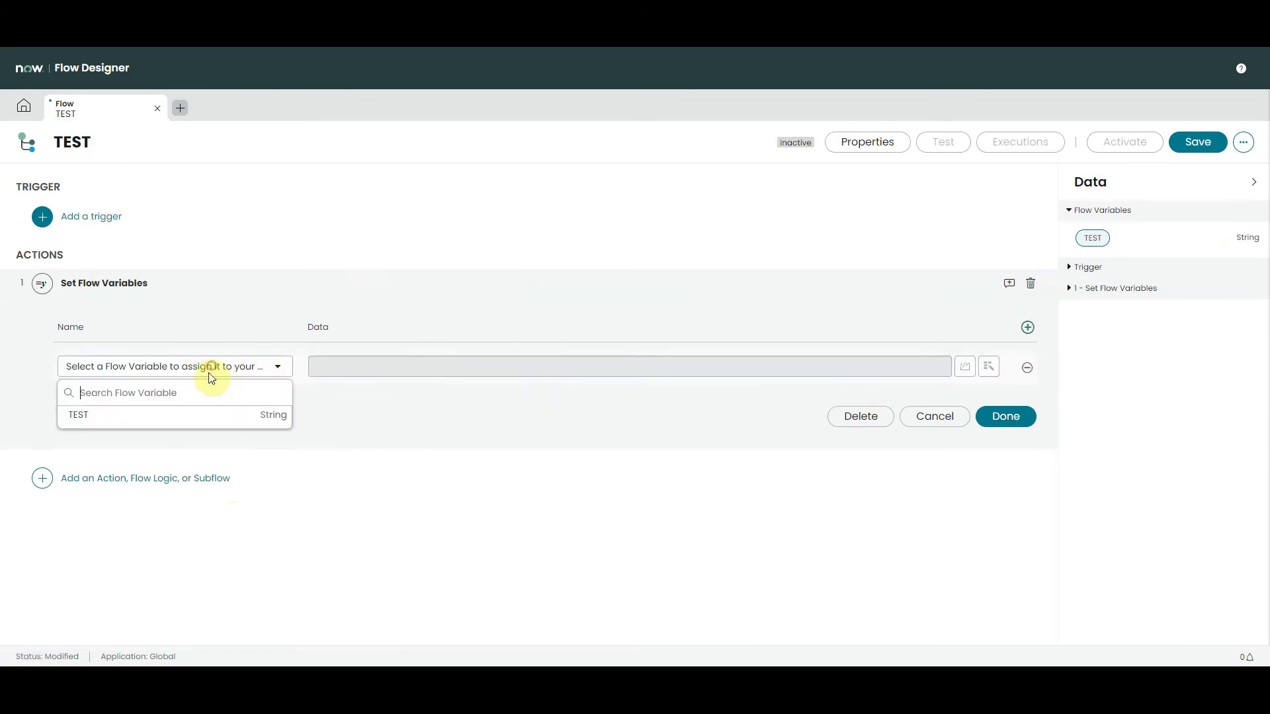
{"action": "left_click", "coordinate": [141, 420]}
{"action": "left_click", "coordinate": [440, 364]}
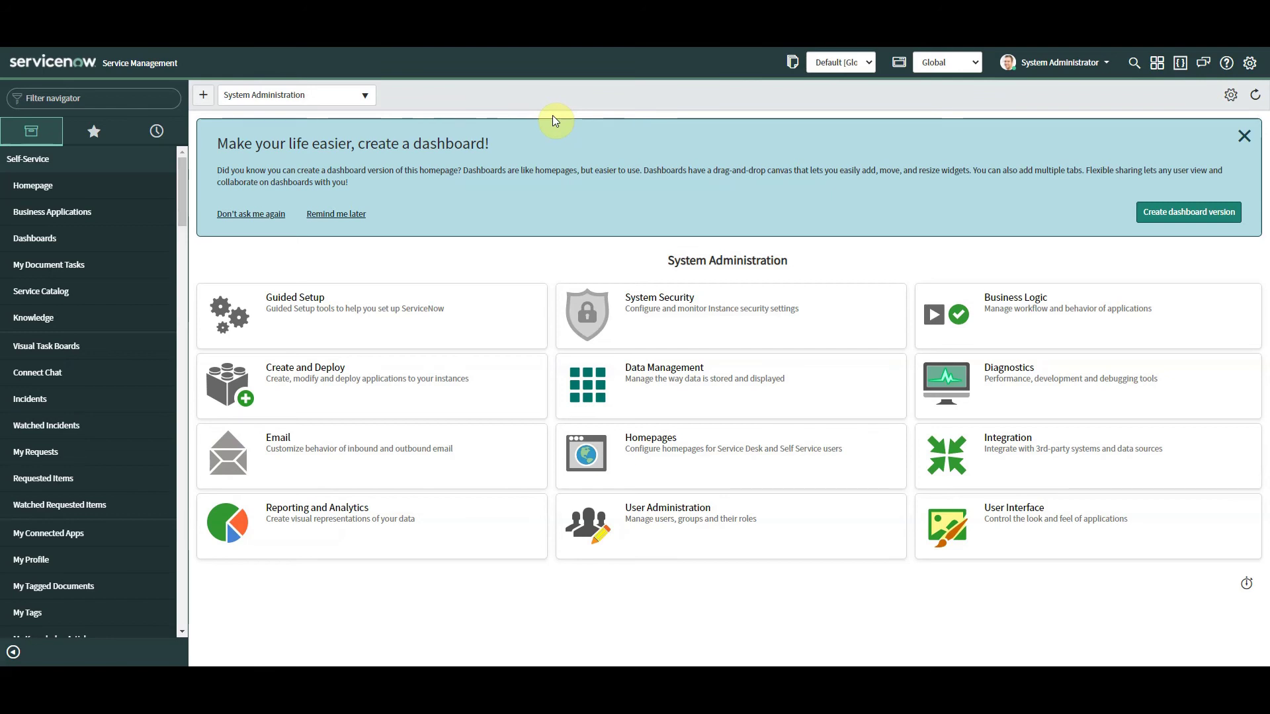
Find and open Studio, and start a new application with the Global option.
{"action": "left_click", "coordinate": [137, 100]}
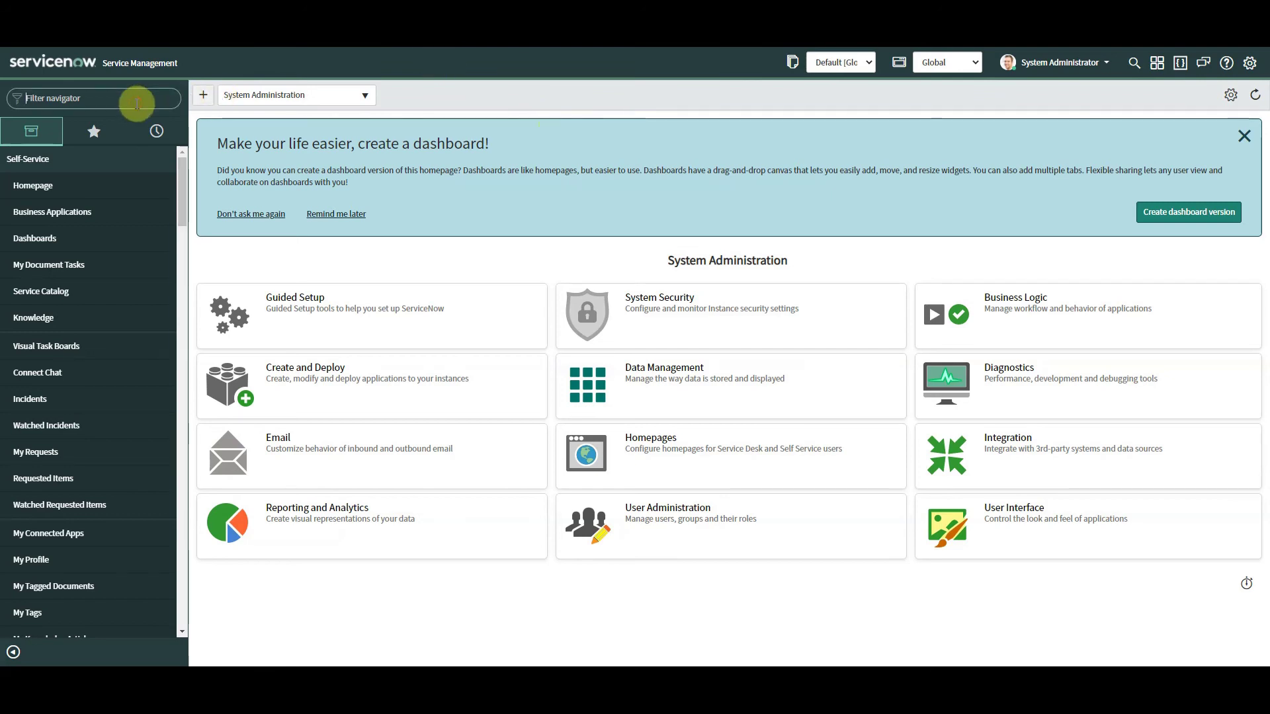
{"action": "type", "text": "studio"}
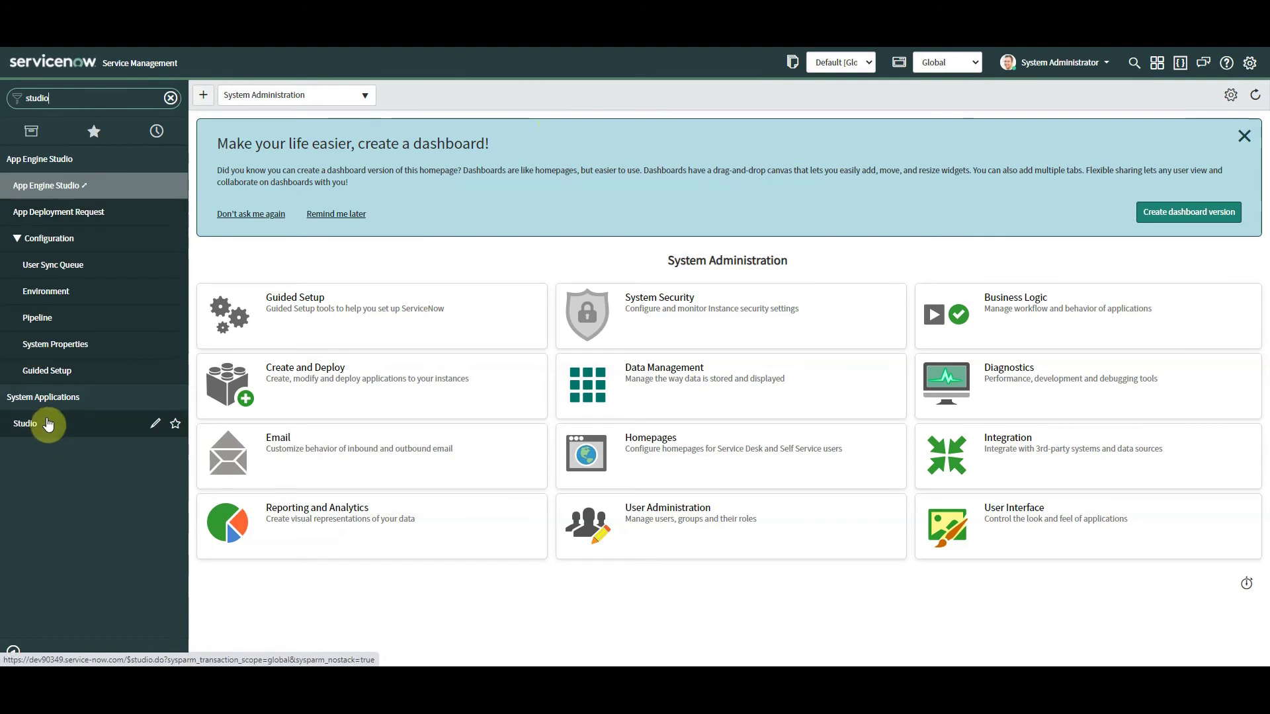
{"action": "left_click", "coordinate": [49, 425]}
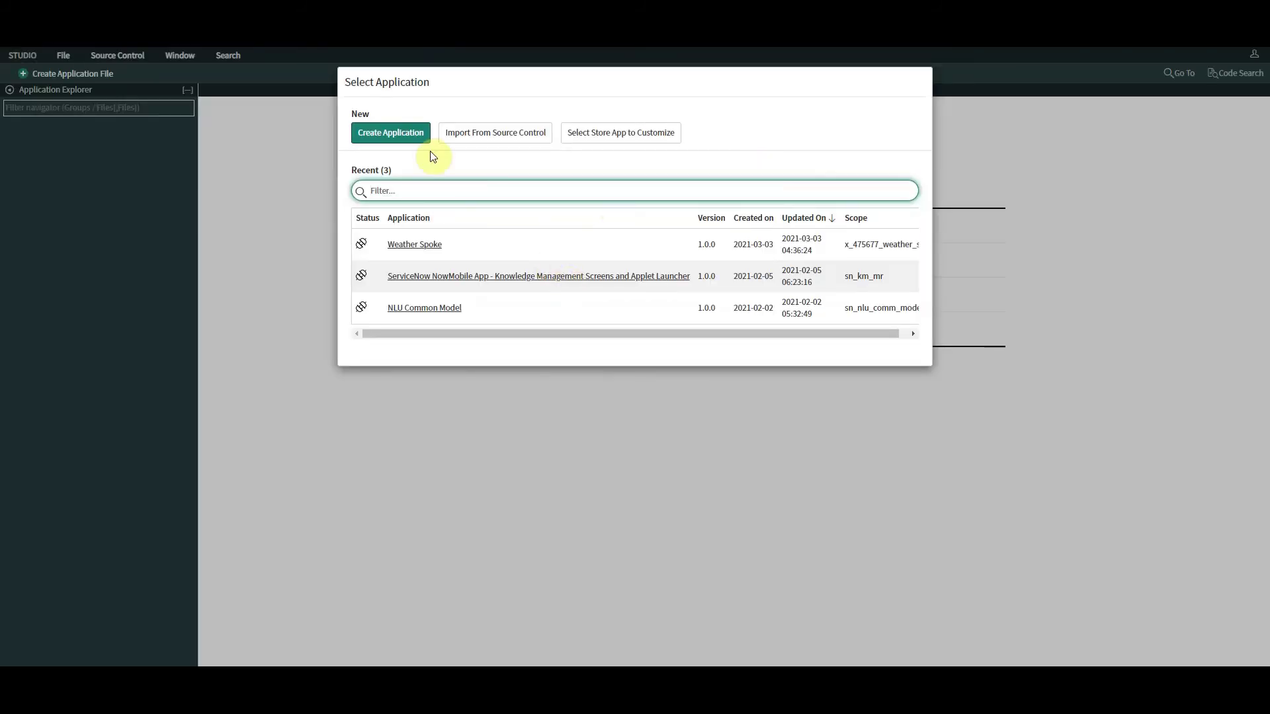
{"action": "left_click", "coordinate": [401, 139]}
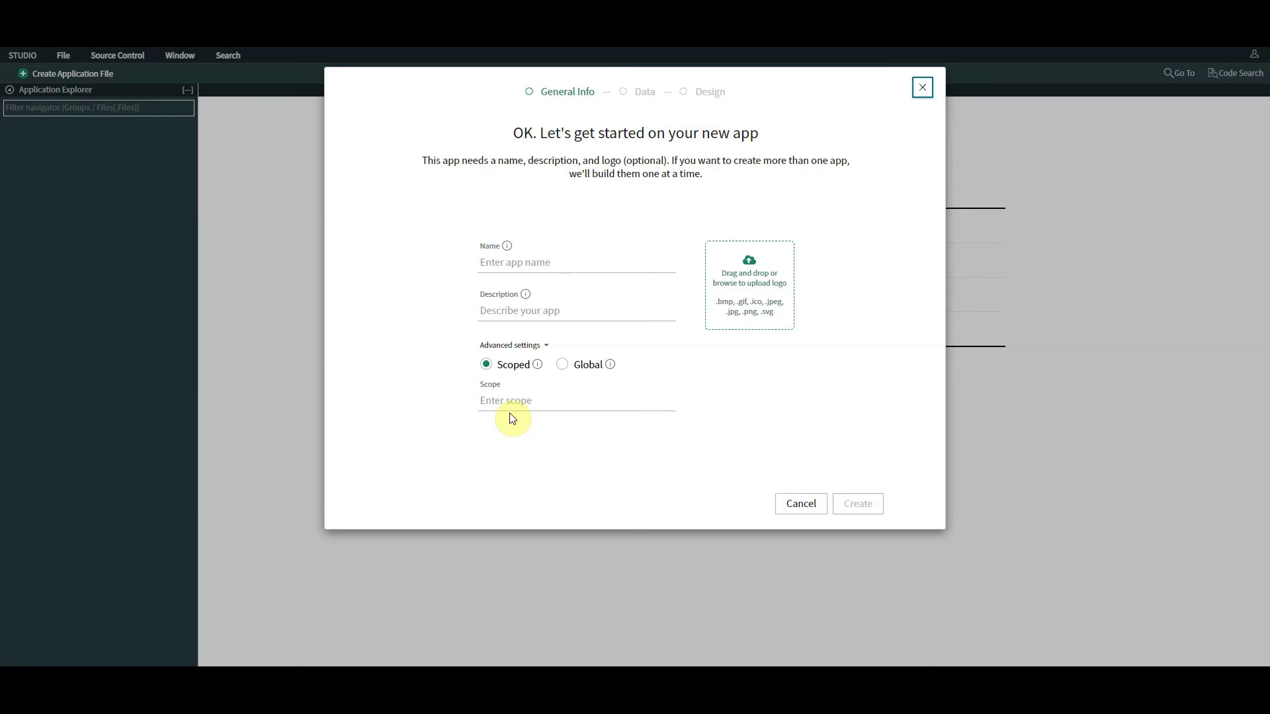
{"action": "left_click", "coordinate": [562, 364]}
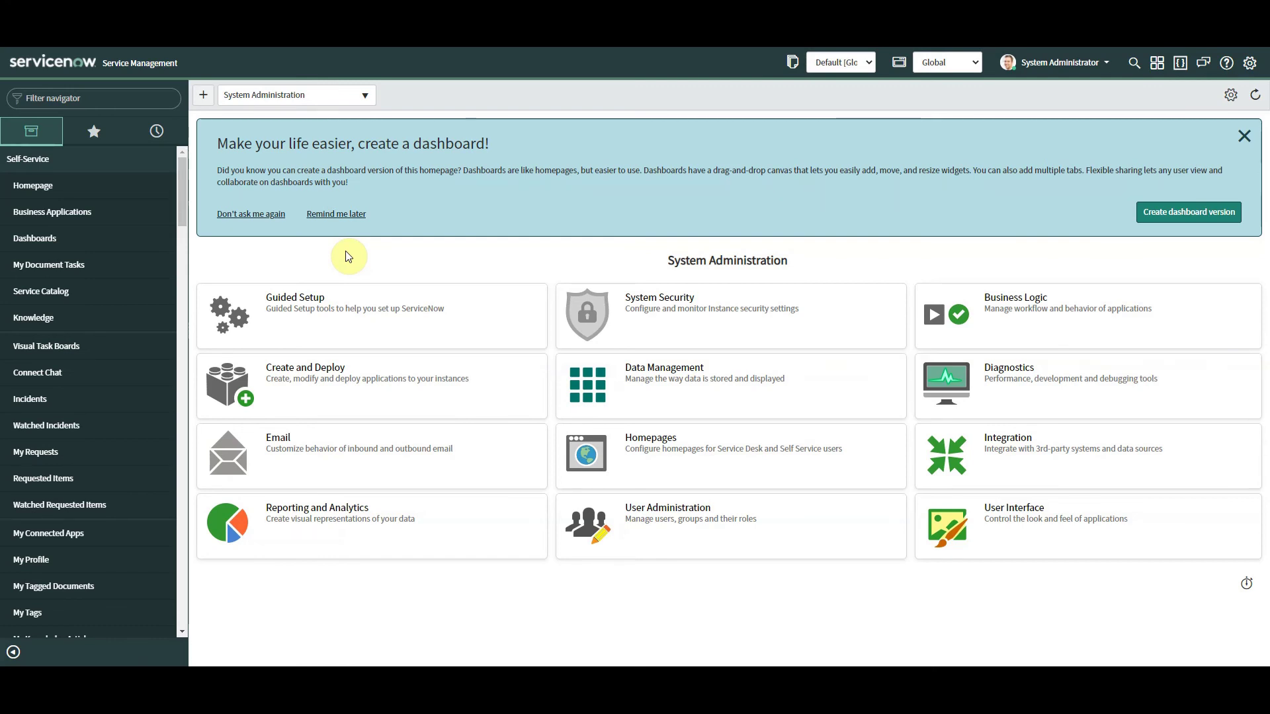
Open the Table Builder experience in UI Builder and view the page and variant commands it offers.
{"action": "left_click", "coordinate": [95, 96]}
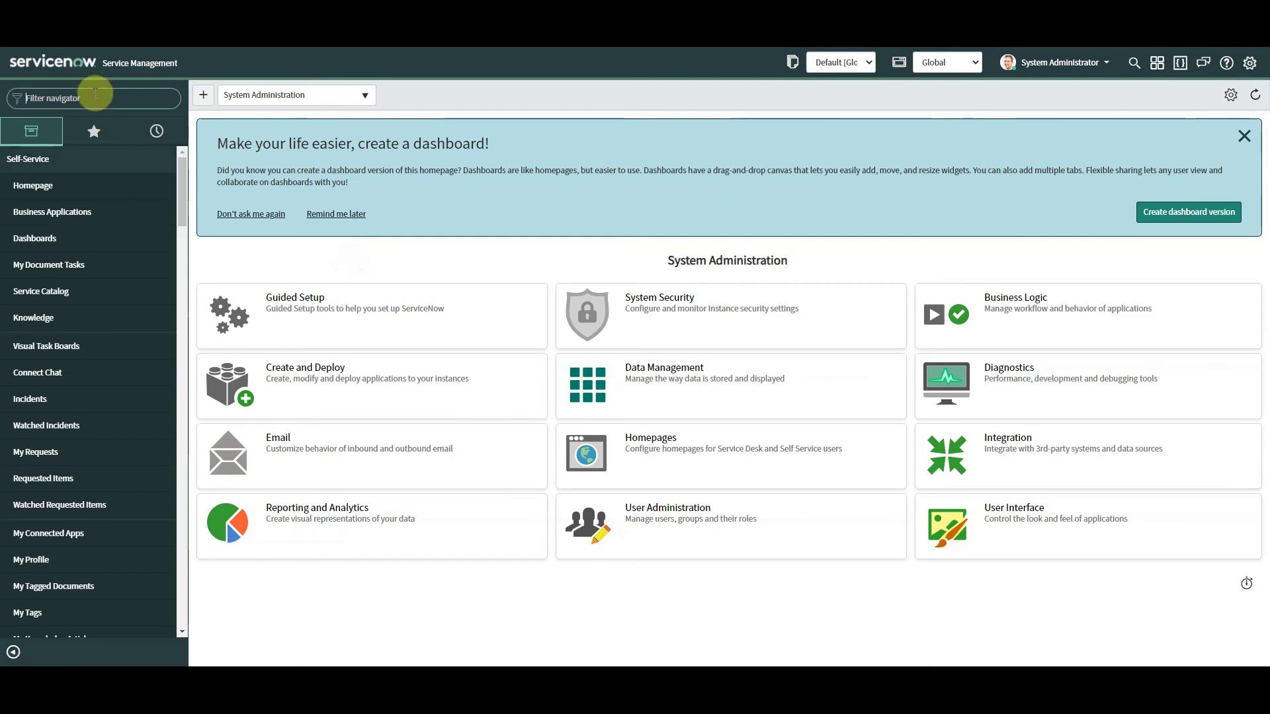
{"action": "type", "text": "ui bu"}
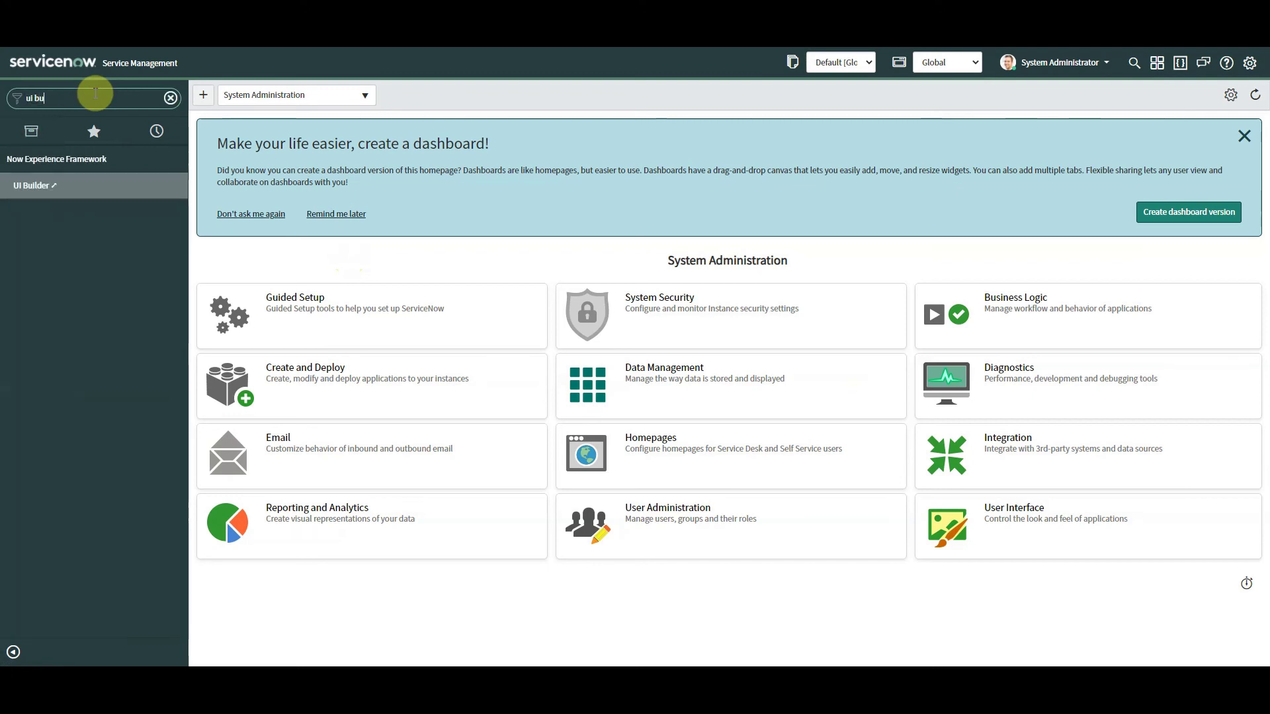
{"action": "left_click", "coordinate": [50, 186]}
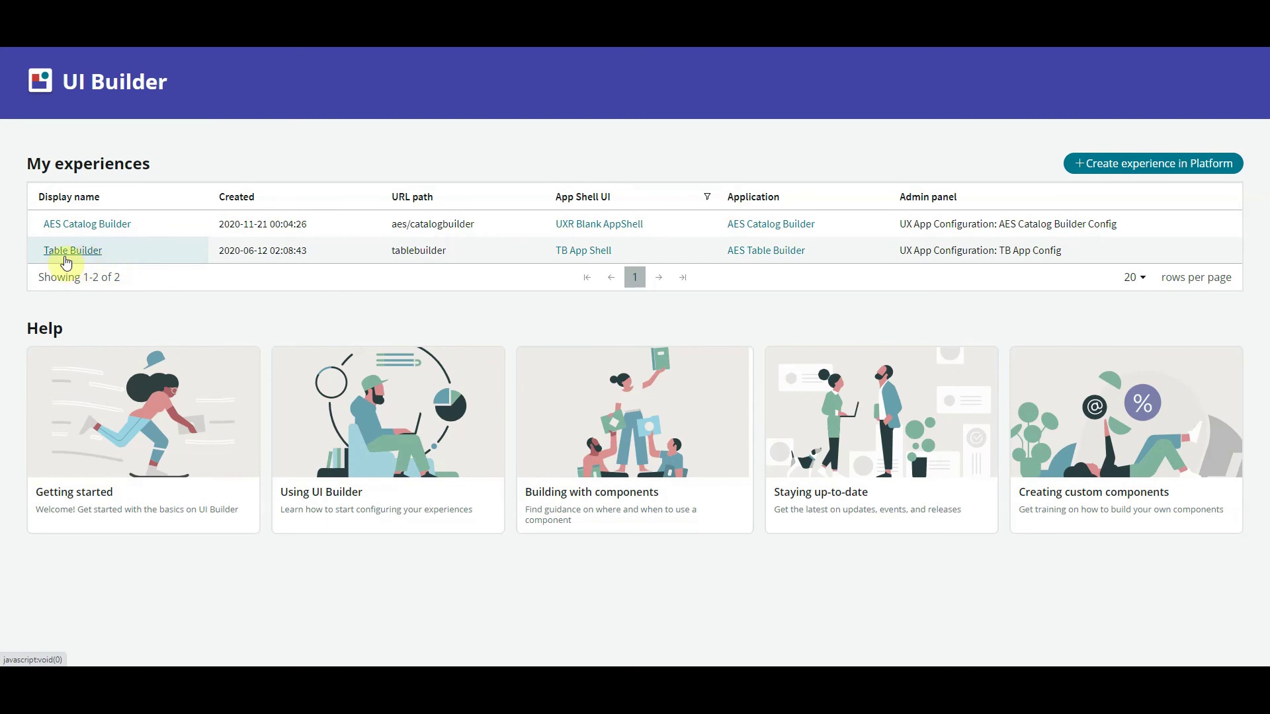
{"action": "left_click", "coordinate": [86, 251]}
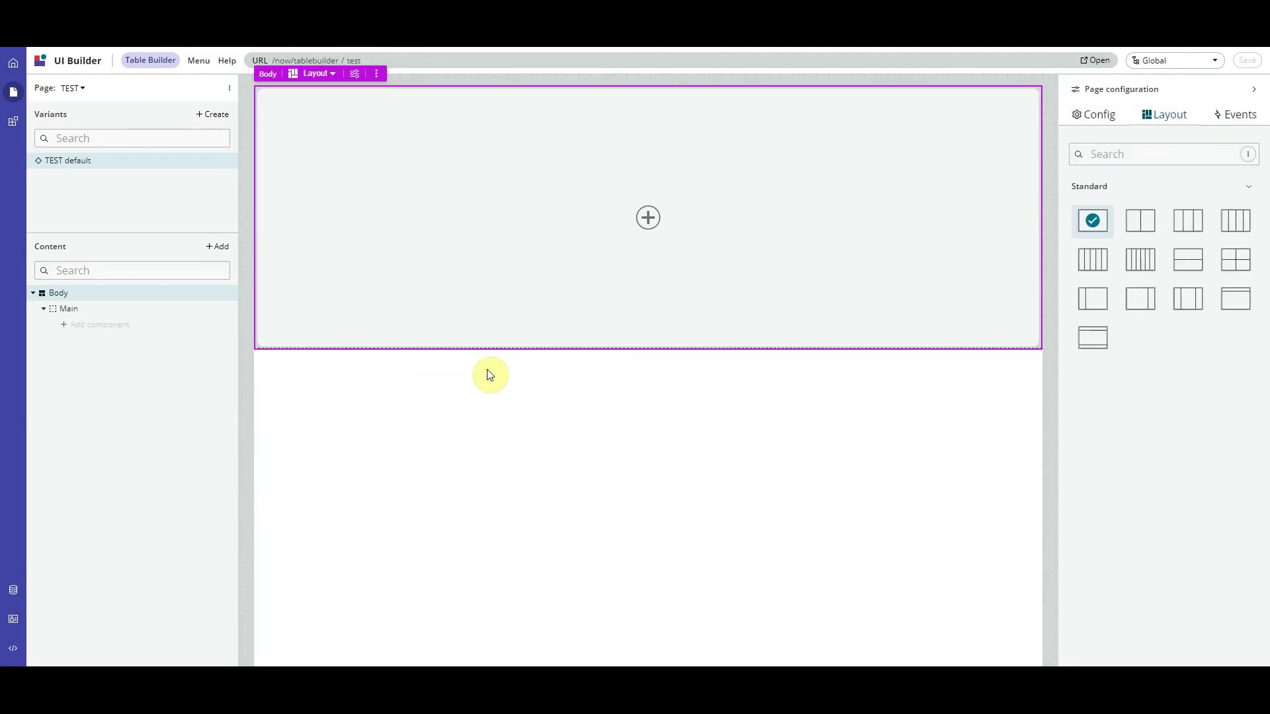
{"action": "left_click", "coordinate": [199, 60]}
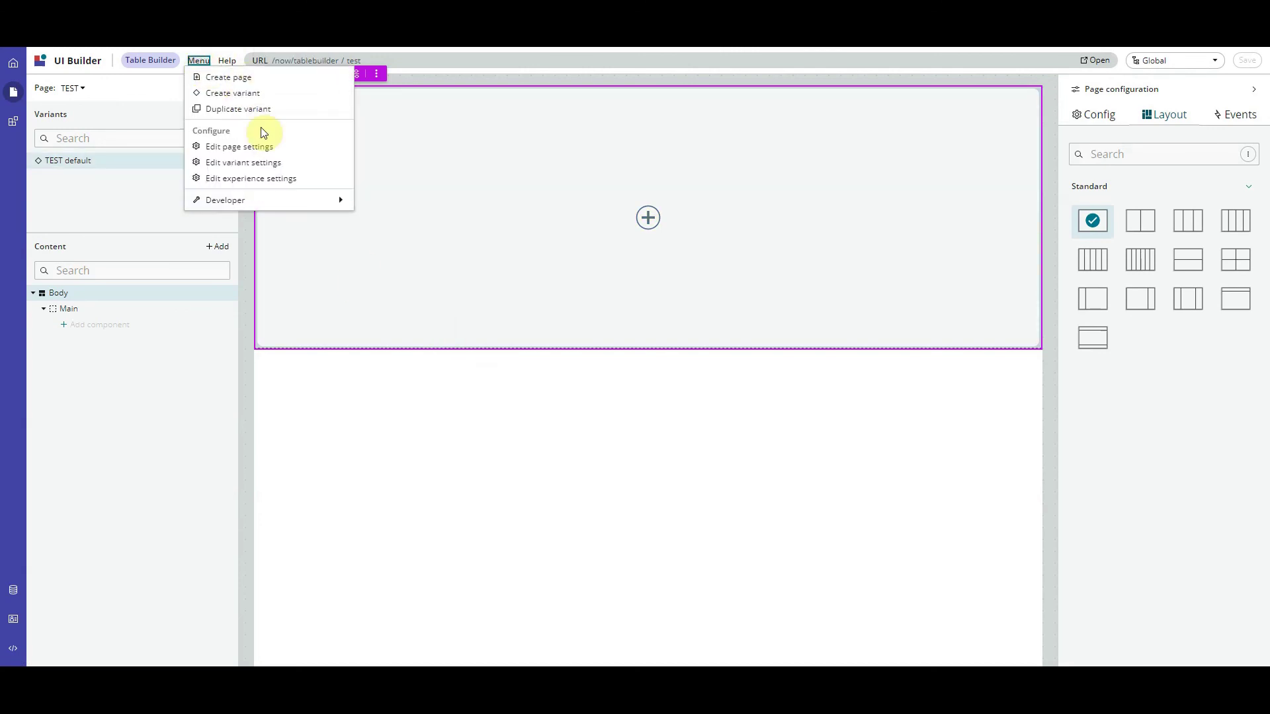
Create a page named TEST2 in the Table Builder experience without a page template, and close the creation dialog.
{"action": "left_click", "coordinate": [238, 78]}
{"action": "left_click", "coordinate": [468, 260]}
{"action": "type", "text": "TEST2"}
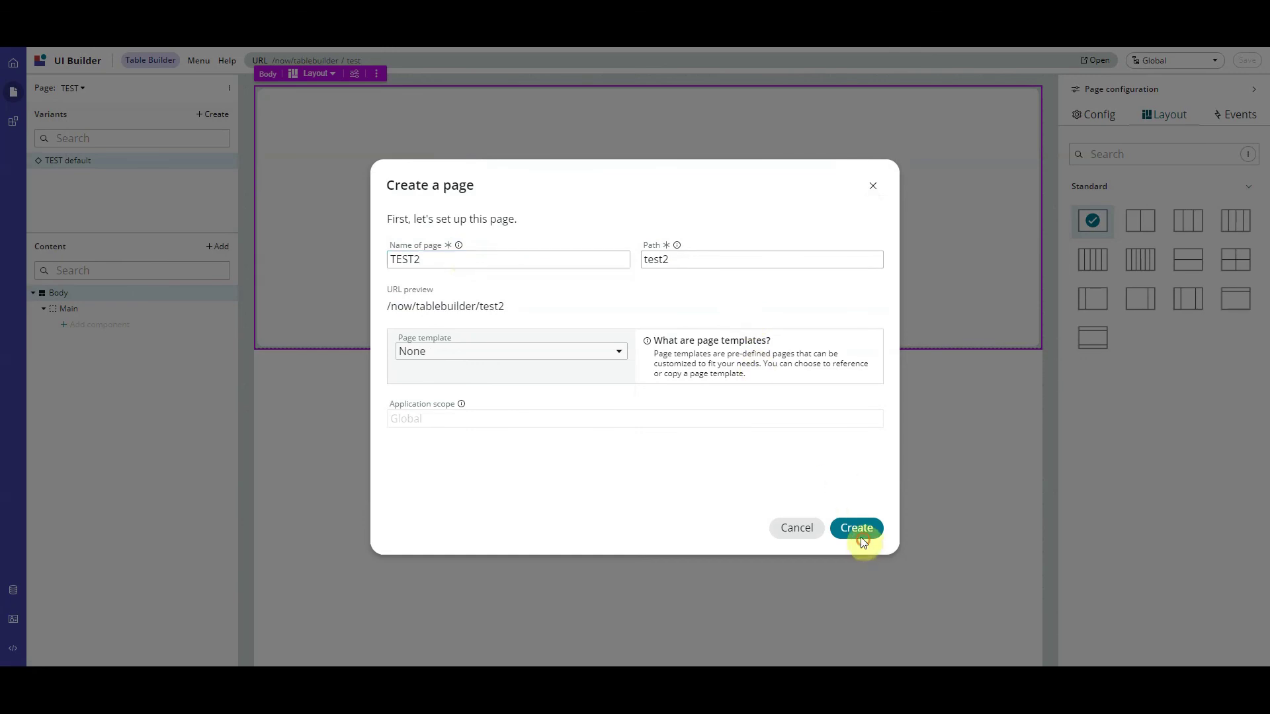
{"action": "left_click", "coordinate": [858, 530]}
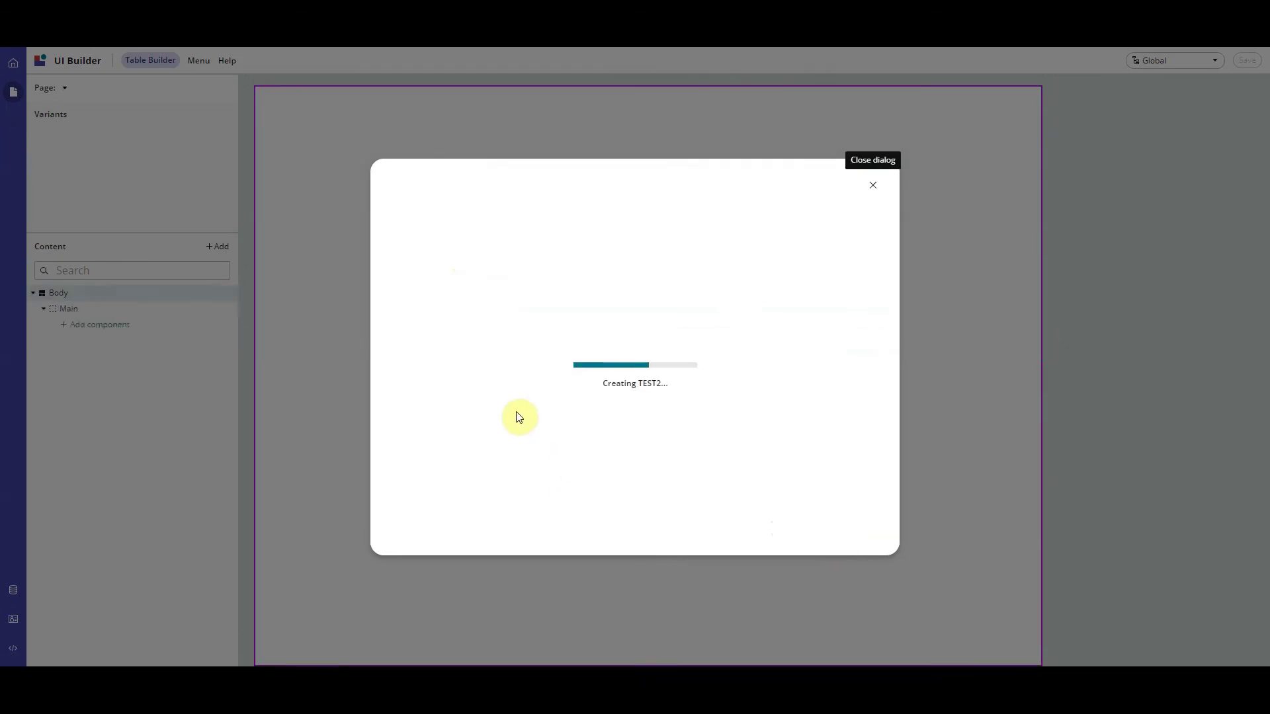
{"action": "left_click", "coordinate": [873, 187]}
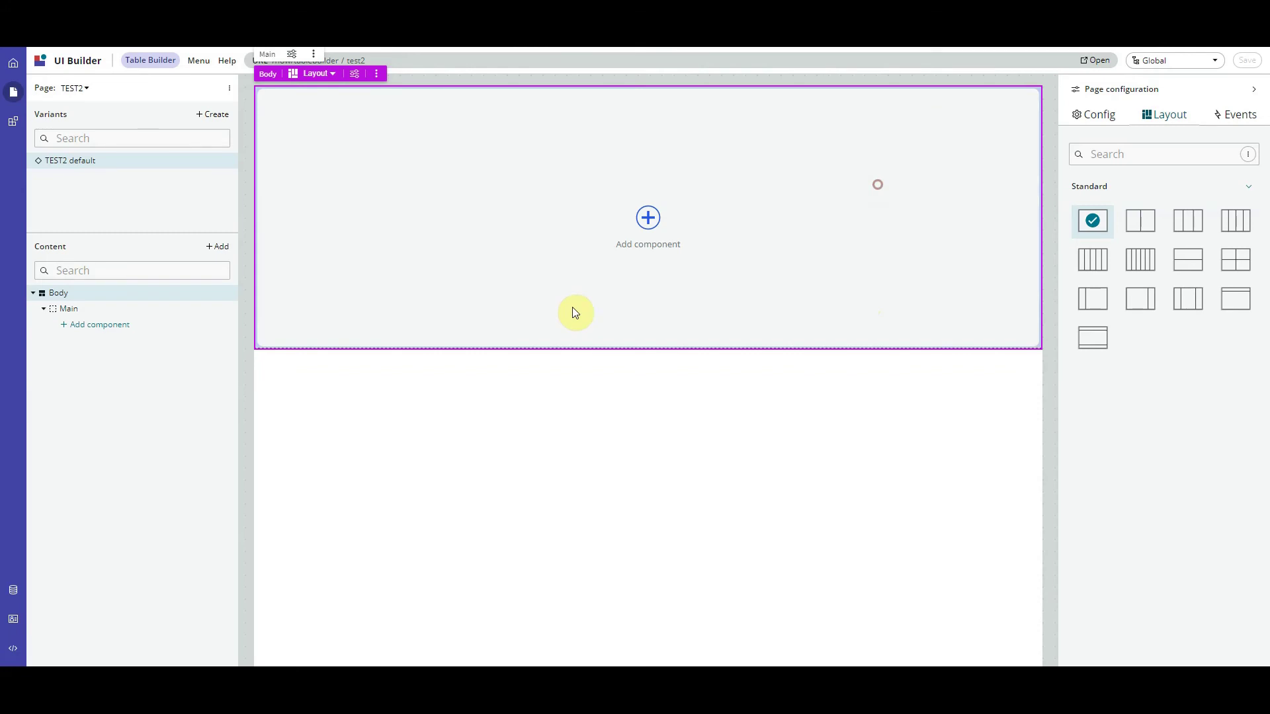
Browse the component library for the TEST2 page's Main container and place the Agent assist component on the canvas.
{"action": "left_click", "coordinate": [71, 326]}
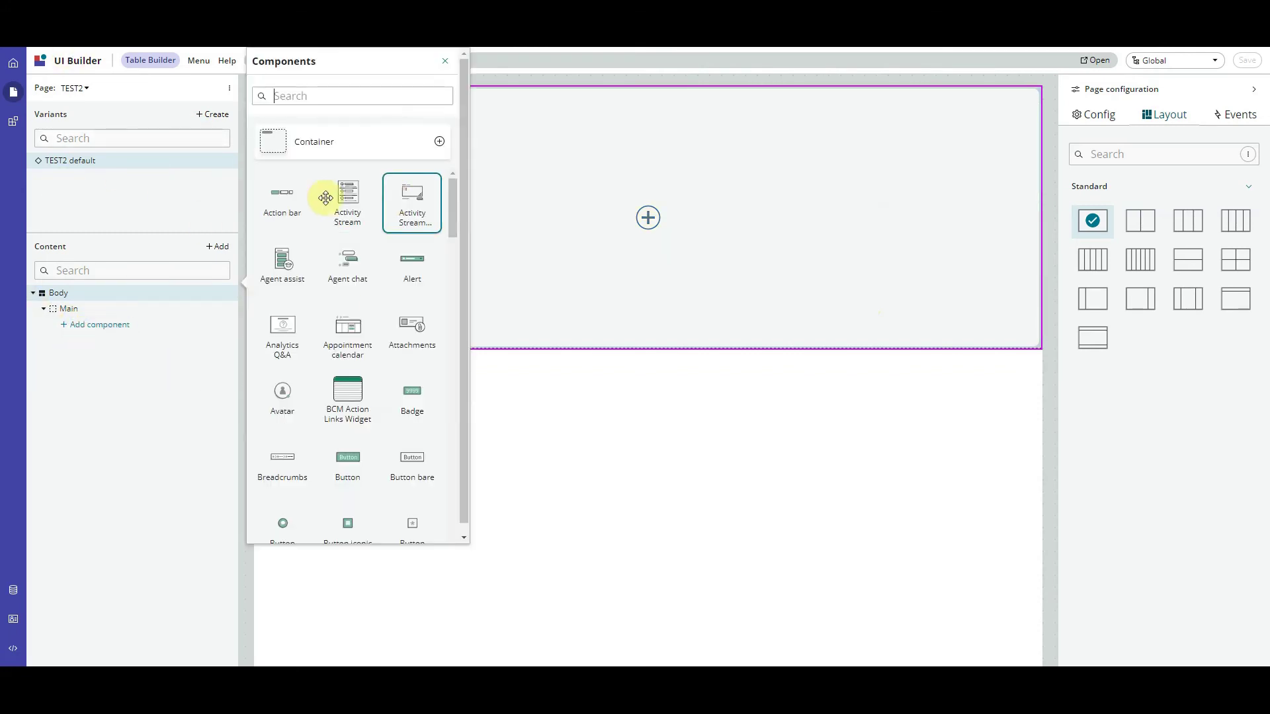
{"action": "scroll", "coordinate": [464, 96], "scroll_direction": "down", "scroll_amount": 1}
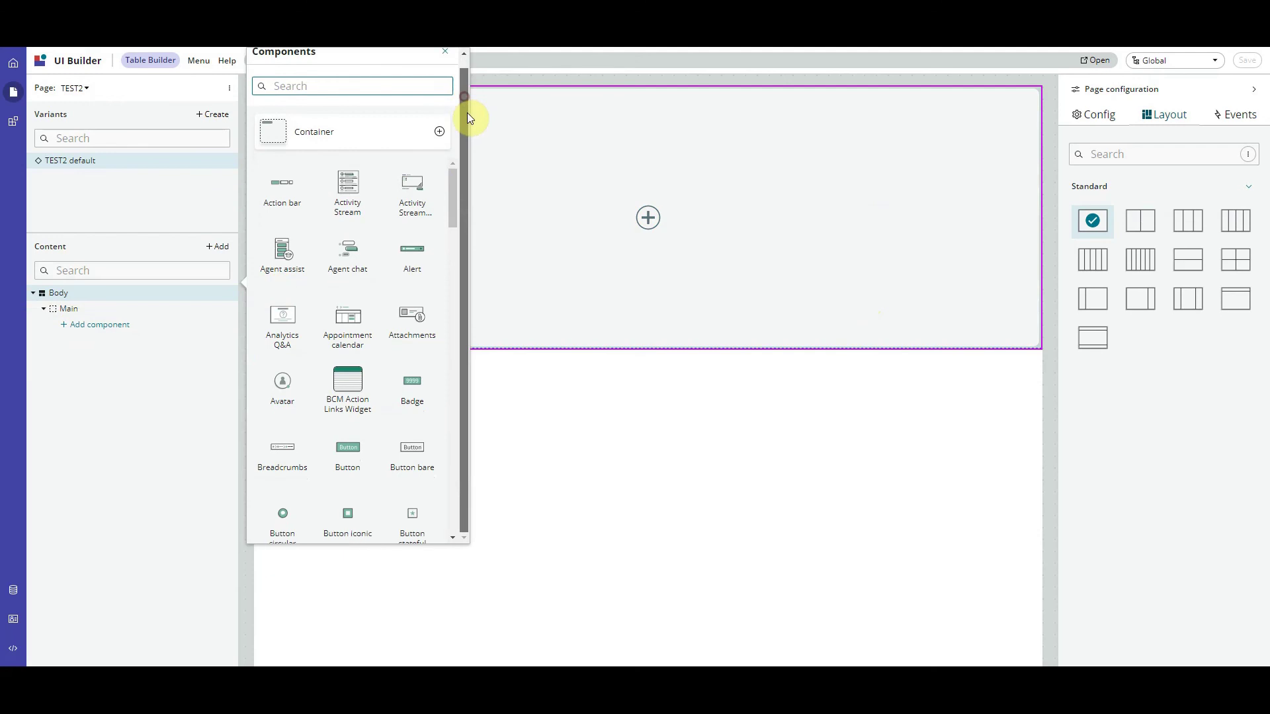
{"action": "left_click_drag", "start_coordinate": [450, 177], "coordinate": [456, 483]}
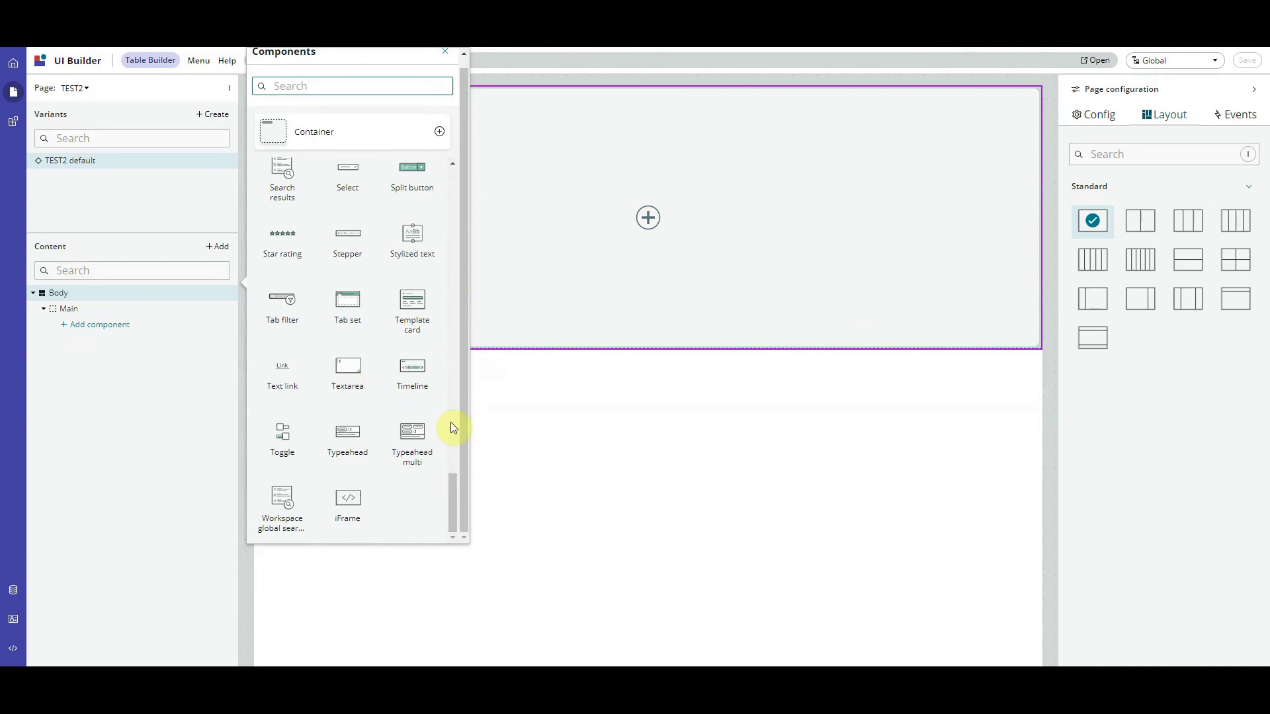
{"action": "left_click_drag", "start_coordinate": [450, 499], "coordinate": [435, 207]}
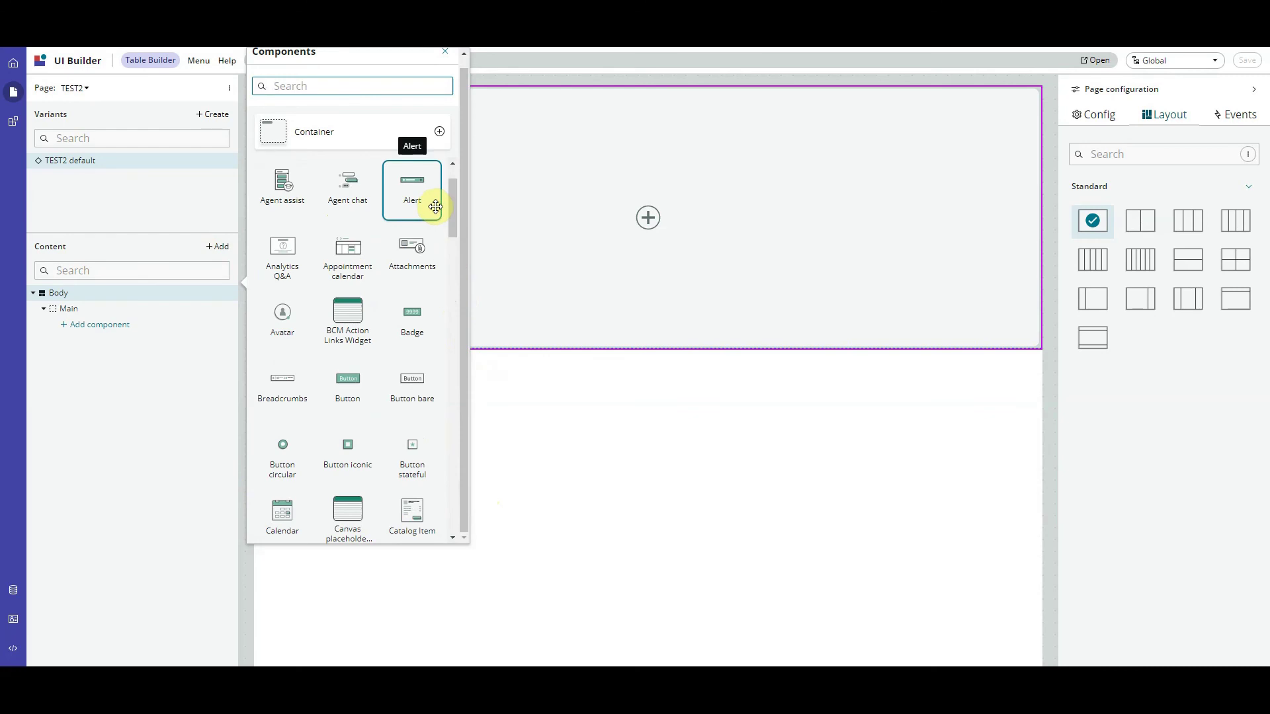
{"action": "left_click_drag", "start_coordinate": [458, 217], "coordinate": [454, 207]}
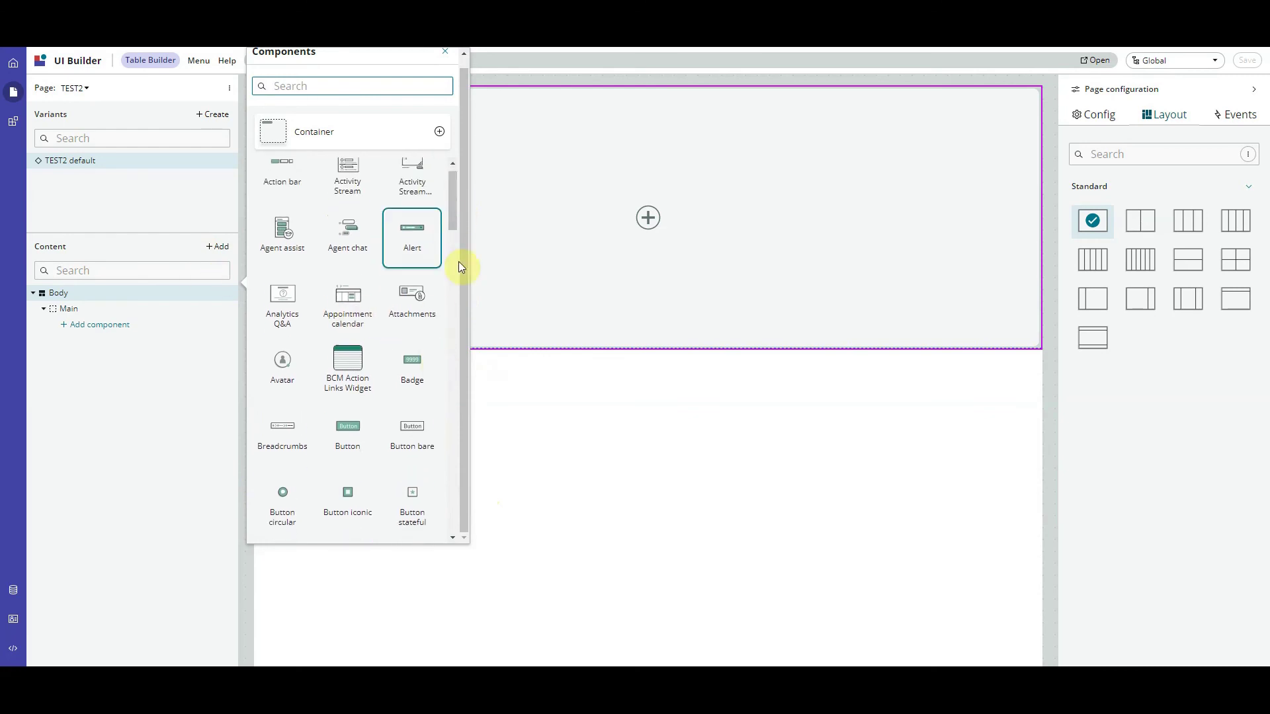
{"action": "left_click_drag", "start_coordinate": [275, 236], "coordinate": [648, 218]}
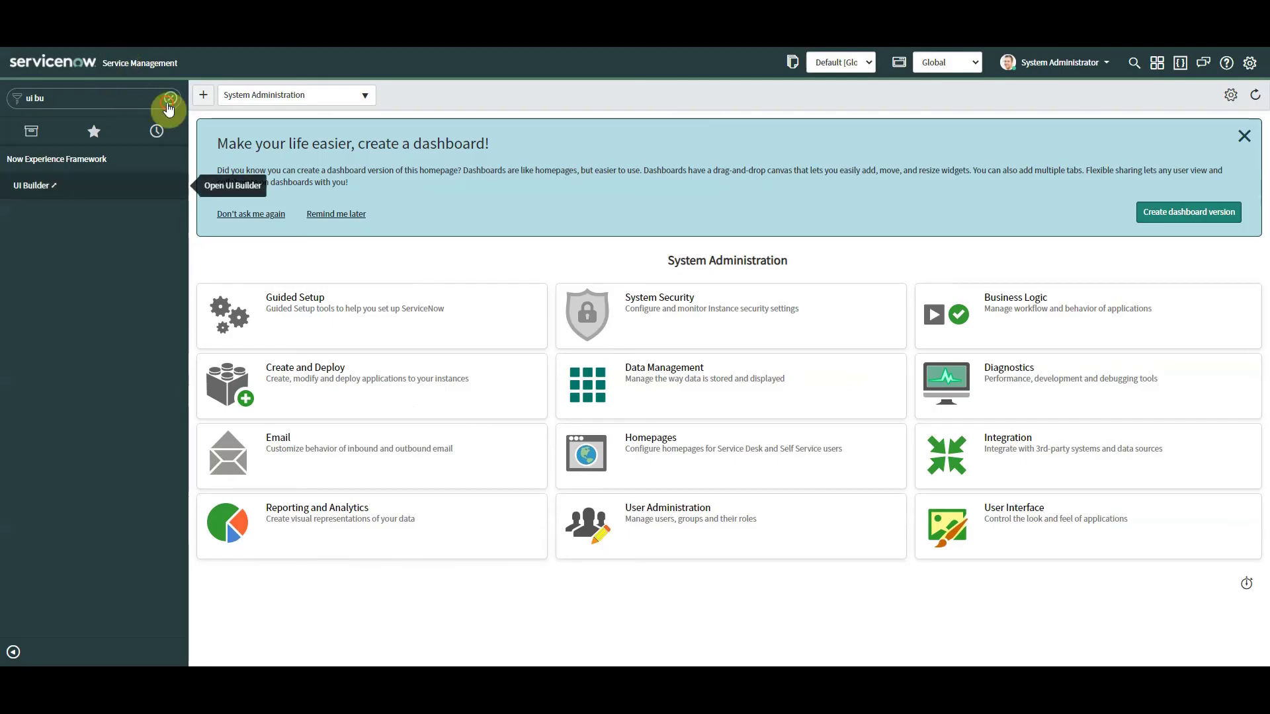
Return to the main ServiceNow window and replace the navigator filter with "inciden" to find the incident modules.
{"action": "left_click", "coordinate": [170, 98]}
{"action": "left_click", "coordinate": [103, 103]}
{"action": "type", "text": "inciden"}
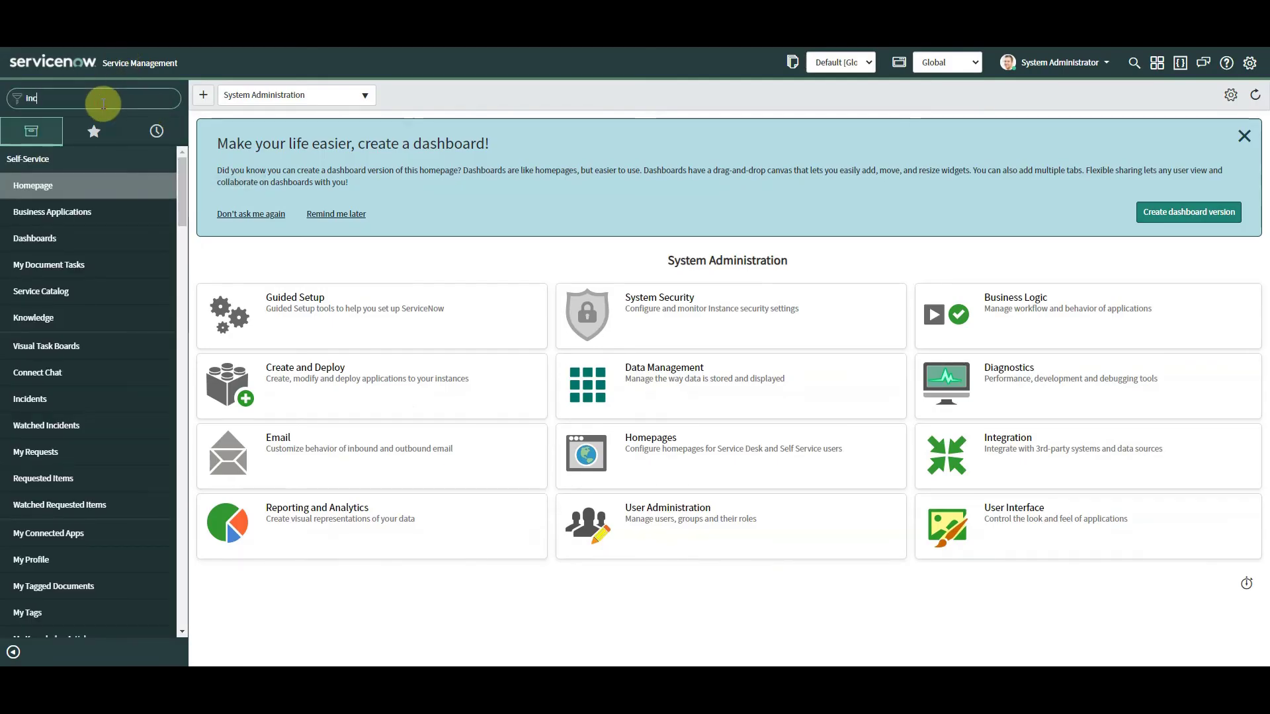